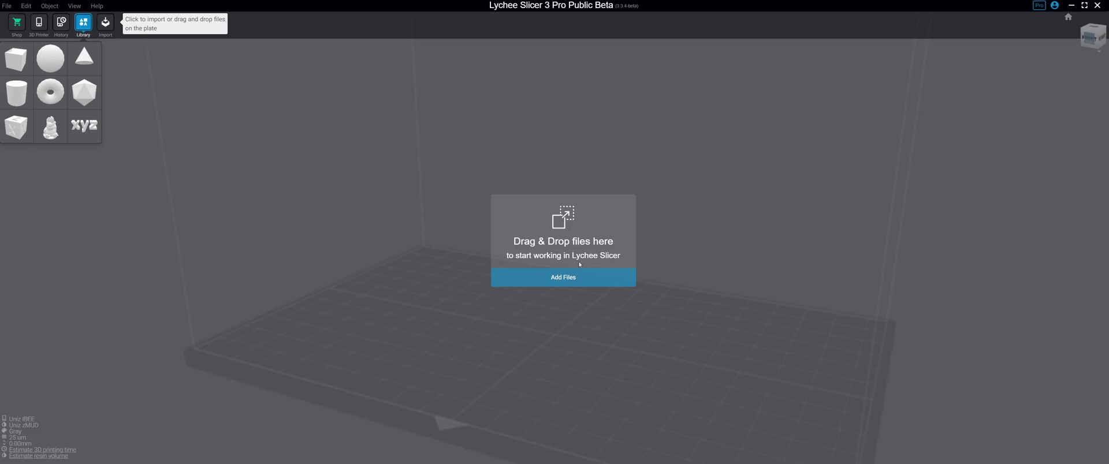
Open the 3D printer settings and find the Uniz IBEE under Uniz in the printer import list
{"action": "left_click", "coordinate": [39, 26]}
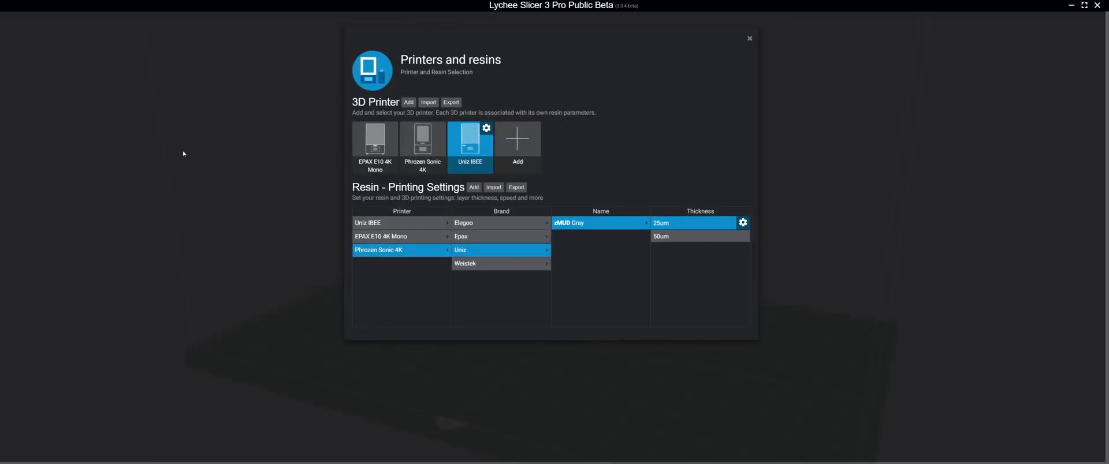
{"action": "left_click", "coordinate": [408, 103]}
{"action": "scroll", "coordinate": [537, 195], "scroll_direction": "down", "scroll_amount": 8}
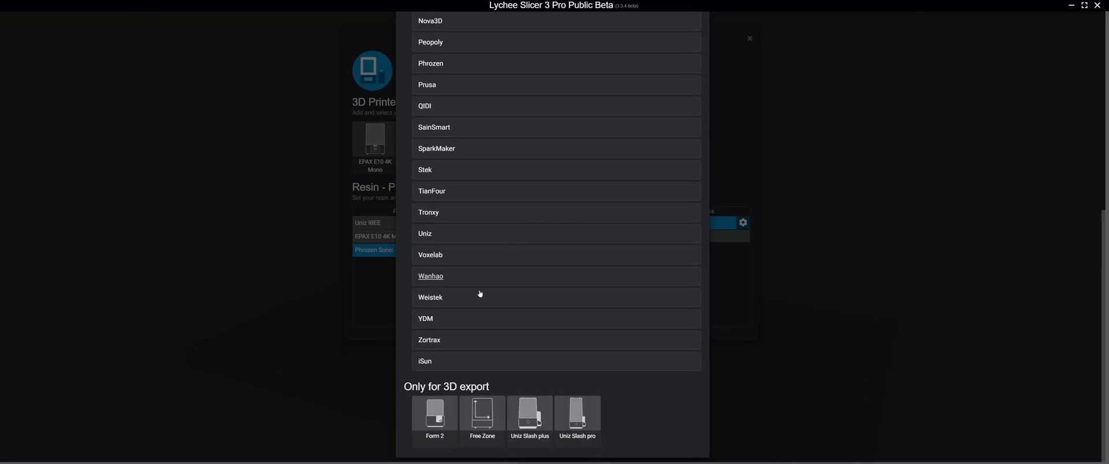
{"action": "left_click", "coordinate": [435, 234]}
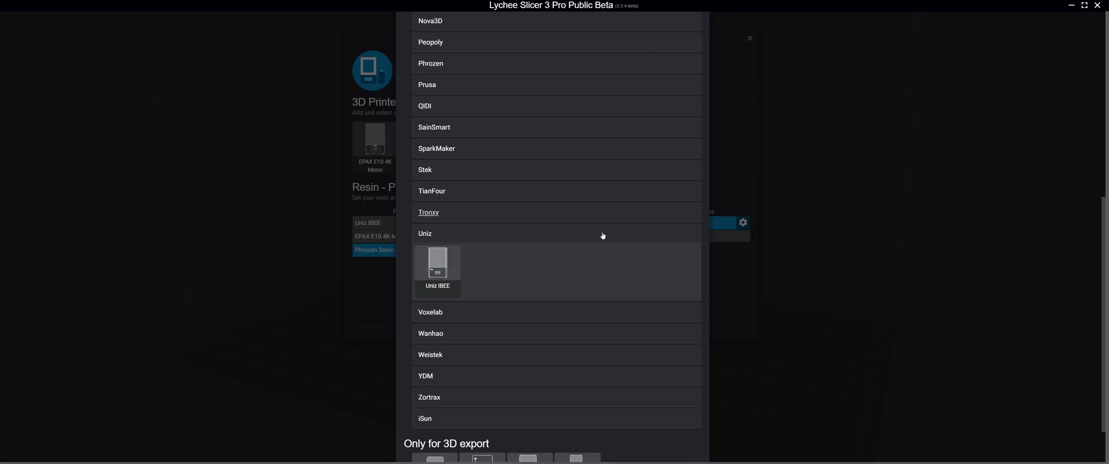
{"action": "scroll", "coordinate": [664, 174], "scroll_direction": "up", "scroll_amount": 8}
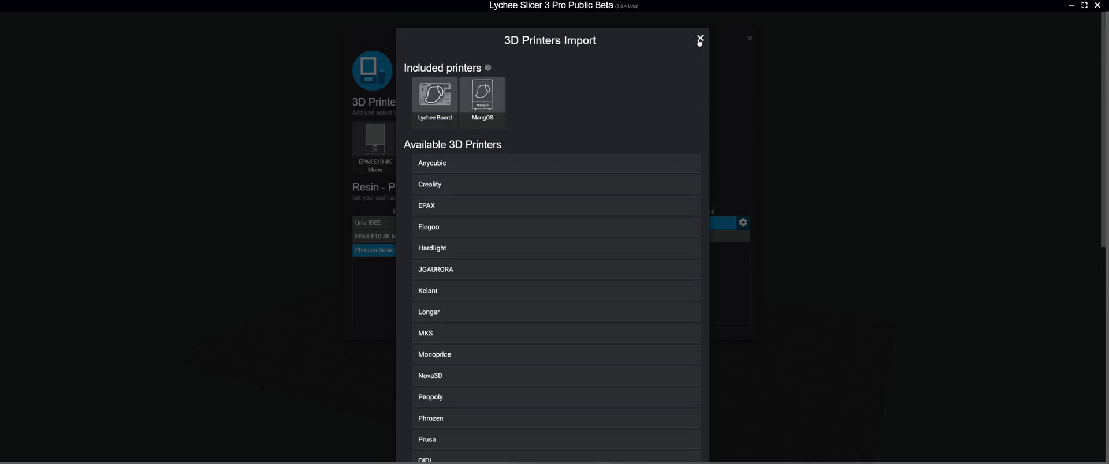
{"action": "left_click", "coordinate": [701, 38]}
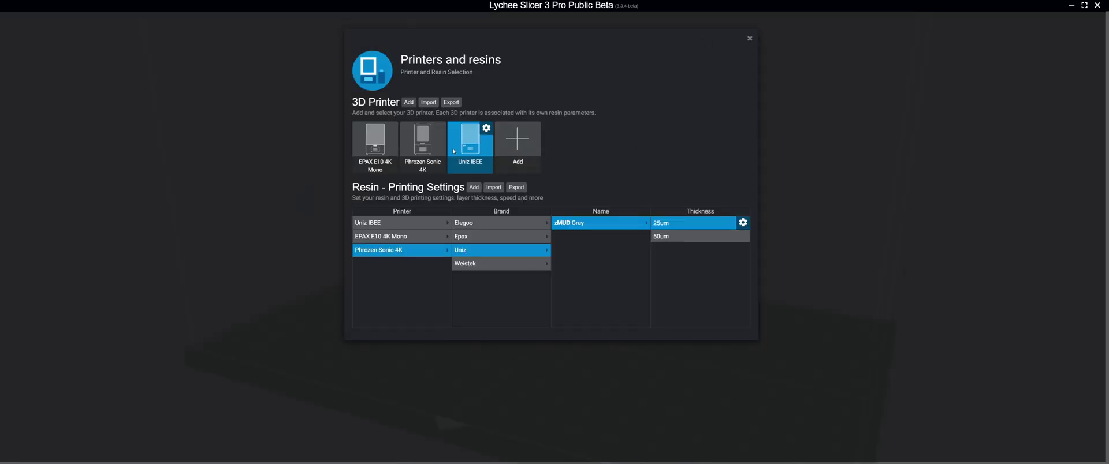
Open the Uniz IBEE settings, showing its 192.7 × 120.24 mm screen and mirror X
{"action": "left_click", "coordinate": [487, 128]}
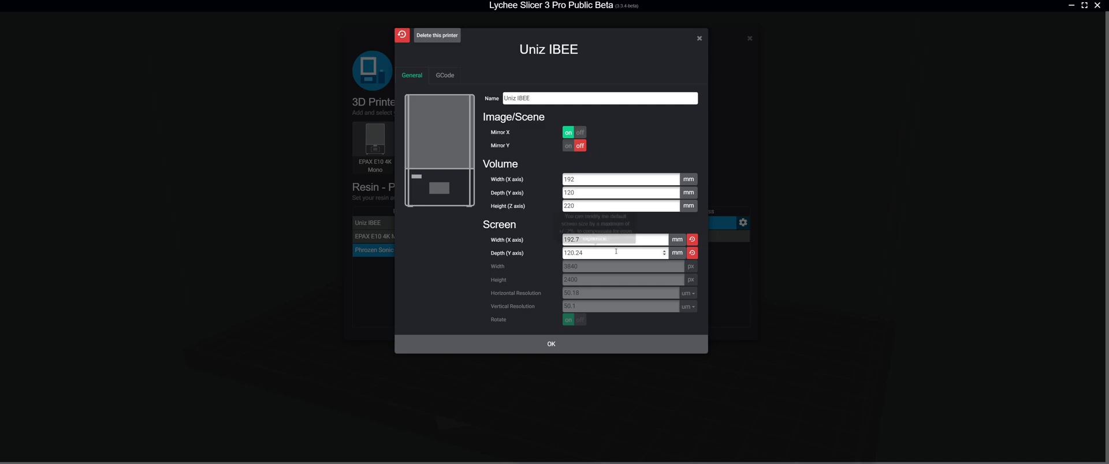
Close the Uniz IBEE settings, select EPAX E10 4K Mono, then switch back to Uniz IBEE
{"action": "left_click", "coordinate": [699, 38]}
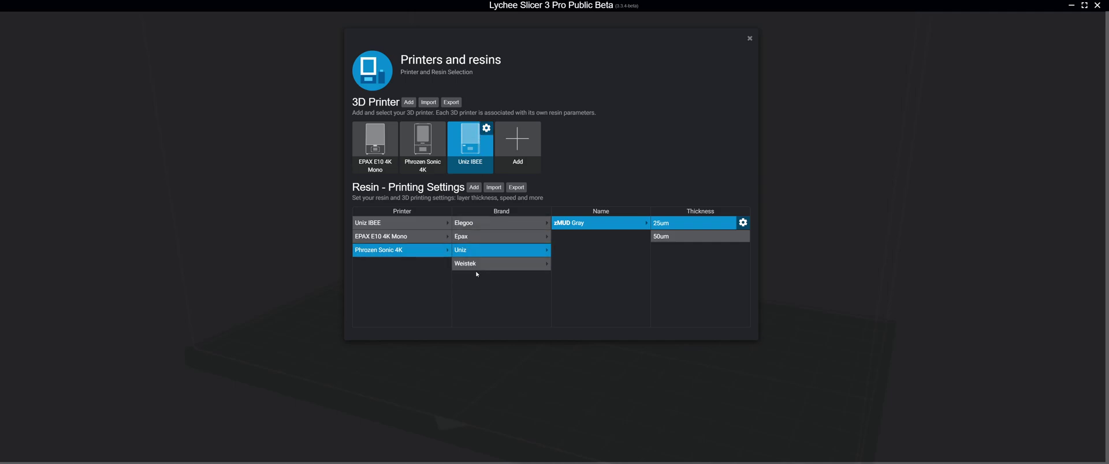
{"action": "left_click", "coordinate": [384, 151]}
{"action": "left_click", "coordinate": [473, 237]}
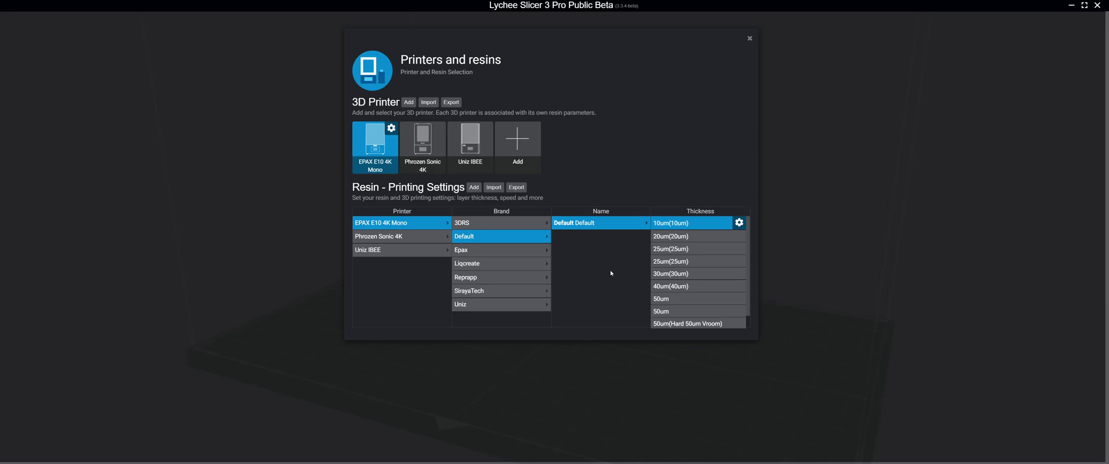
{"action": "left_click", "coordinate": [473, 157]}
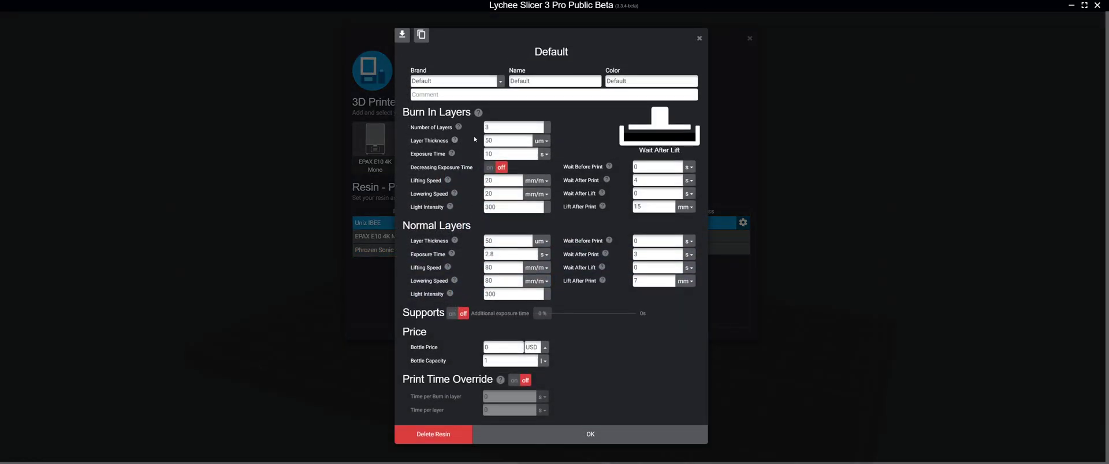
Set the resin brand to Uniz, name to zMUD and colour to Beige
{"action": "left_click_drag", "start_coordinate": [453, 80], "coordinate": [408, 80]}
{"action": "type", "text": "U"}
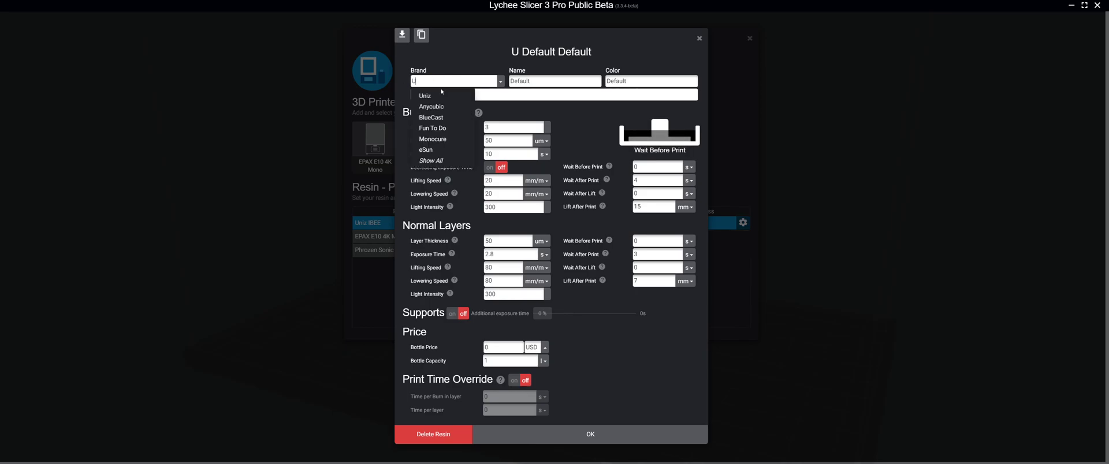
{"action": "left_click", "coordinate": [441, 90]}
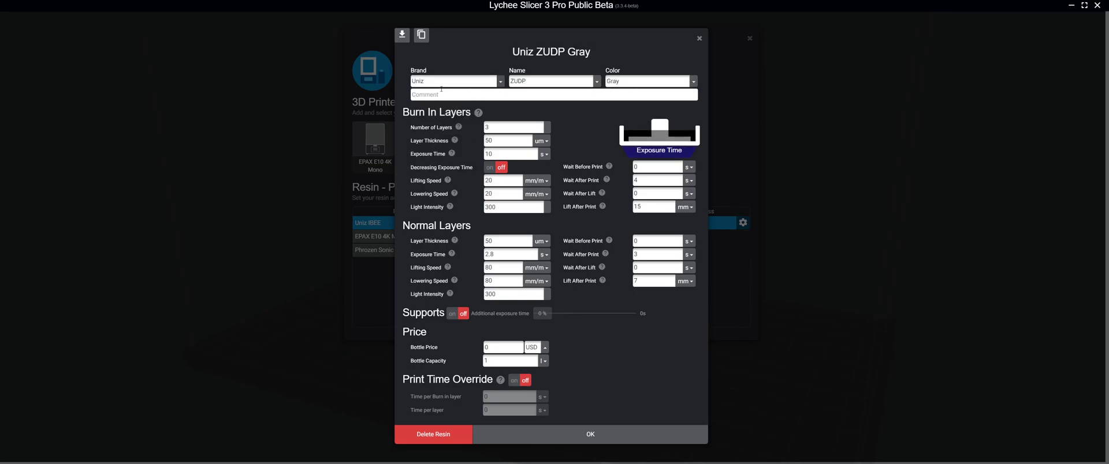
{"action": "double_click", "coordinate": [548, 81]}
{"action": "type", "text": "Z"}
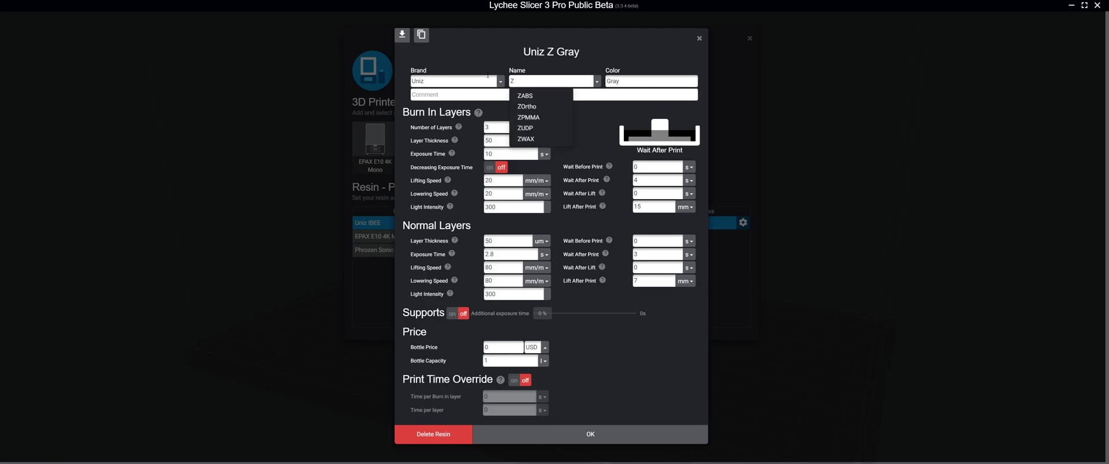
{"action": "key", "text": "BackSpace"}
{"action": "type", "text": "zMUD"}
{"action": "key", "text": "Tab"}
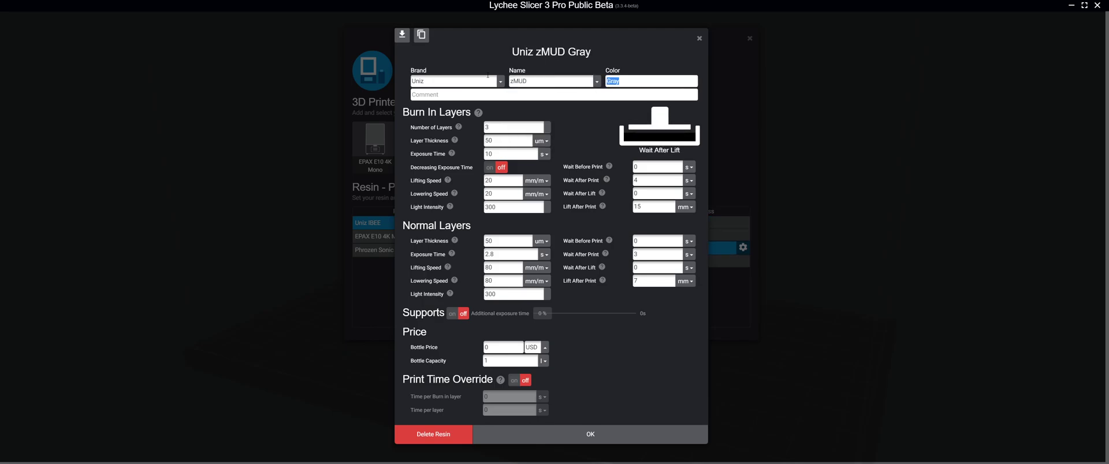
{"action": "type", "text": "Beige"}
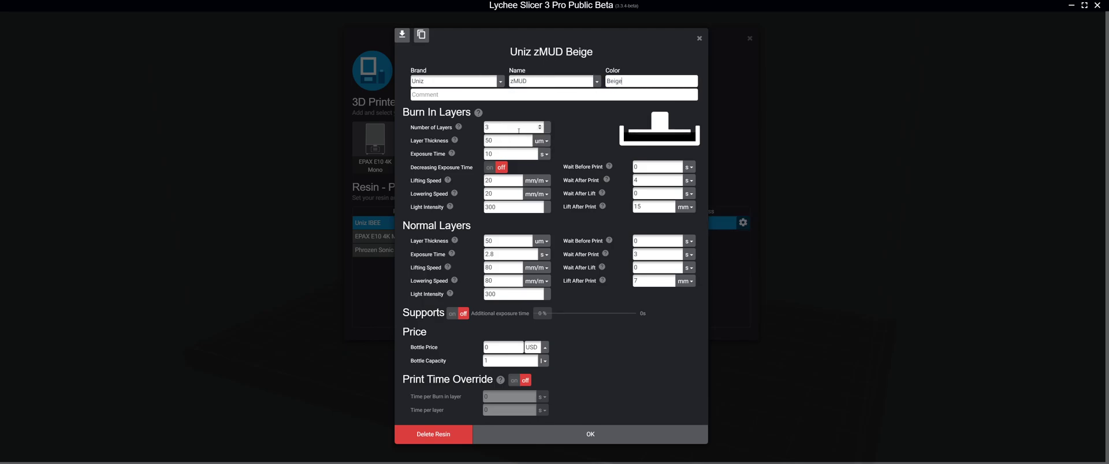
{"action": "left_click", "coordinate": [501, 127]}
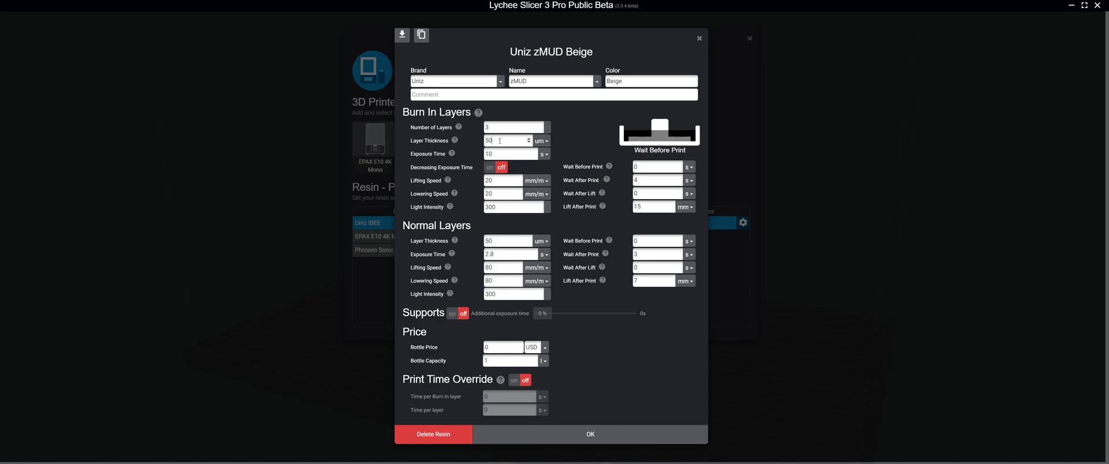
Enable decreasing exposure time for the burn-in layers and select the burn-in exposure value
{"action": "left_click", "coordinate": [491, 240]}
{"action": "left_click", "coordinate": [491, 168]}
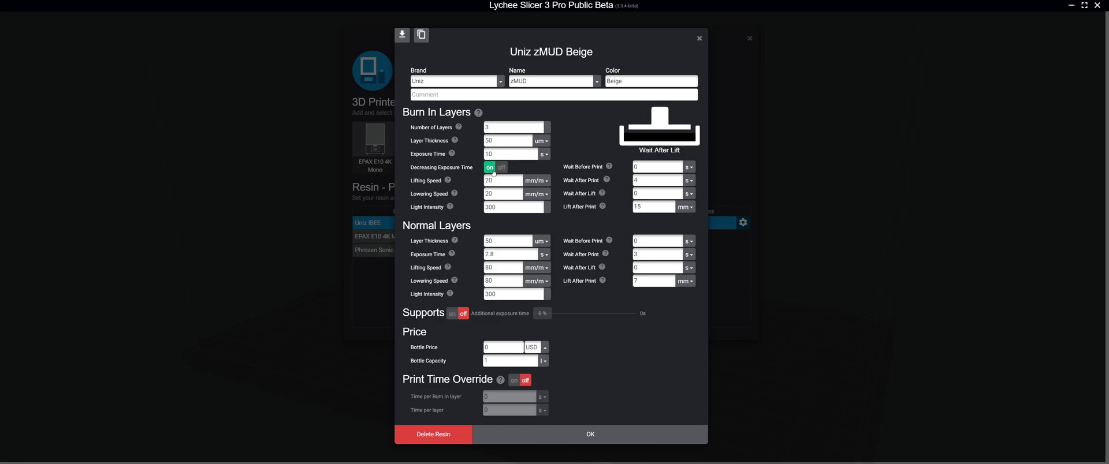
{"action": "double_click", "coordinate": [489, 153]}
Set wait before print to 1 s and both burn-in and normal wait-after-print values to 0
{"action": "left_click", "coordinate": [646, 242]}
{"action": "type", "text": "1"}
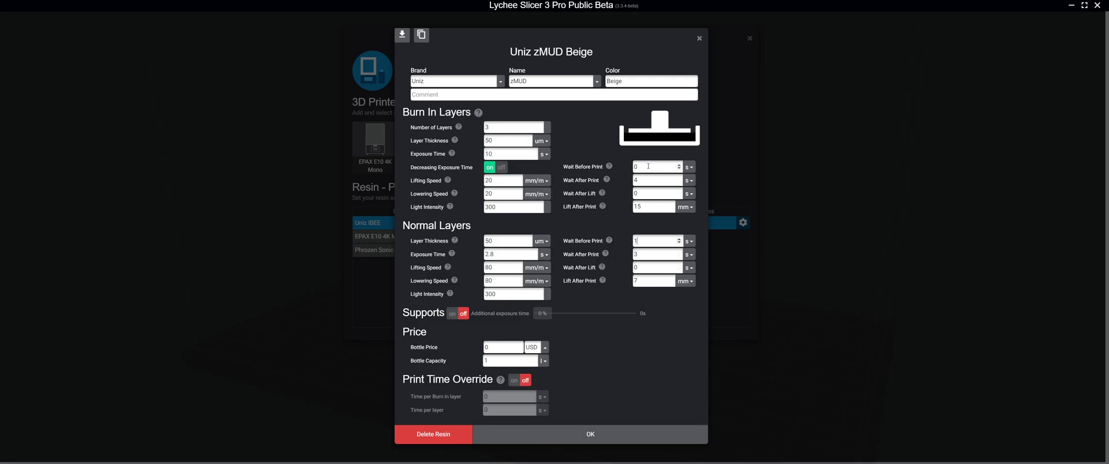
{"action": "left_click", "coordinate": [656, 181]}
{"action": "type", "text": "0"}
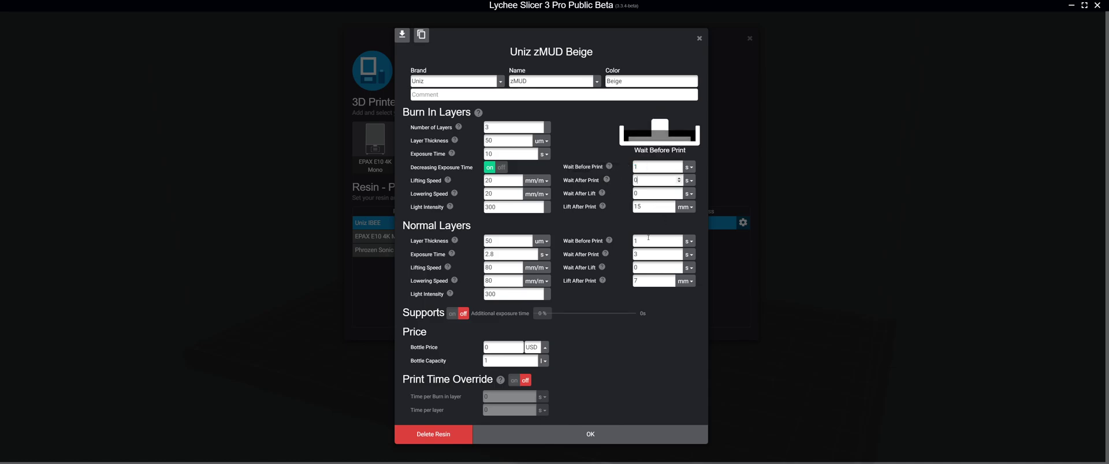
{"action": "left_click", "coordinate": [650, 254]}
{"action": "type", "text": "0"}
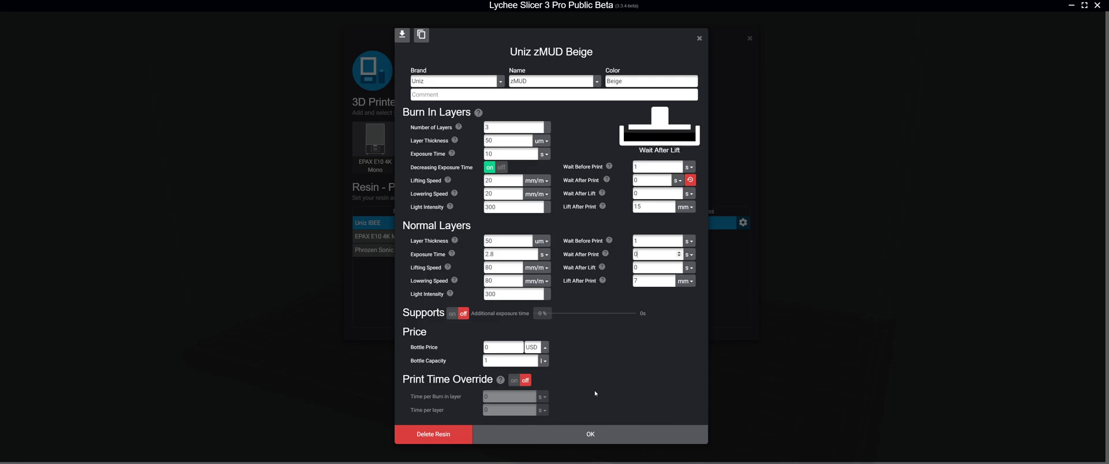
{"action": "left_click", "coordinate": [510, 295]}
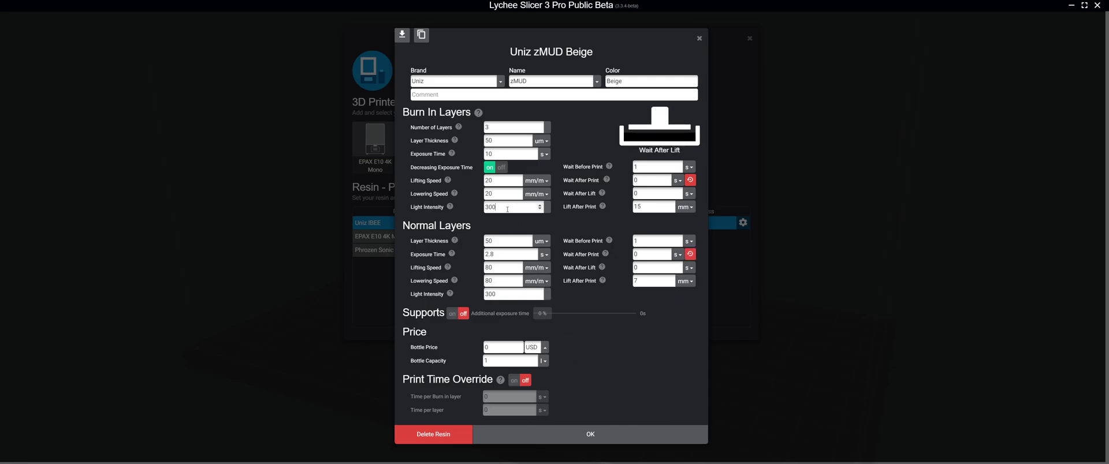
Set burn-in lifting speed to 40 and lowering speed to 150 mm/m, then save zMUD Beige
{"action": "double_click", "coordinate": [503, 285]}
{"action": "double_click", "coordinate": [490, 180]}
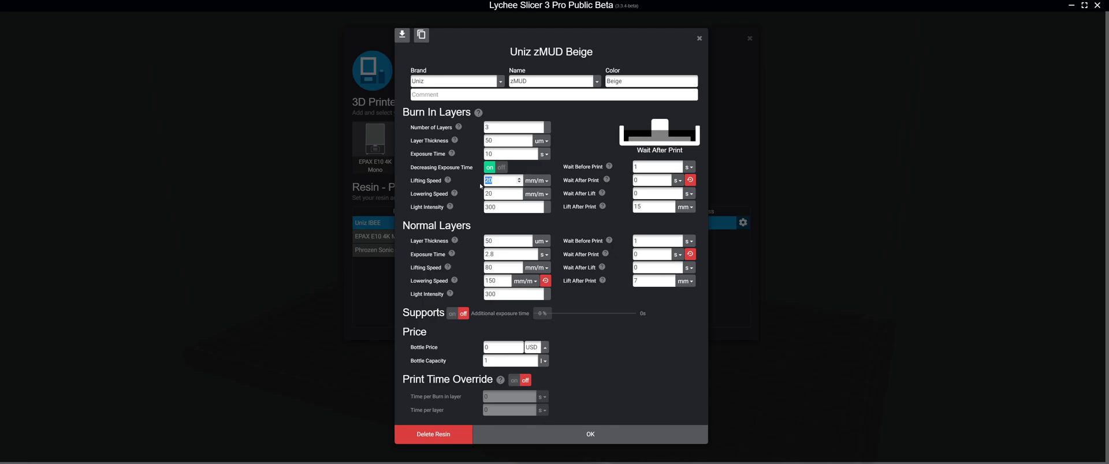
{"action": "type", "text": "40"}
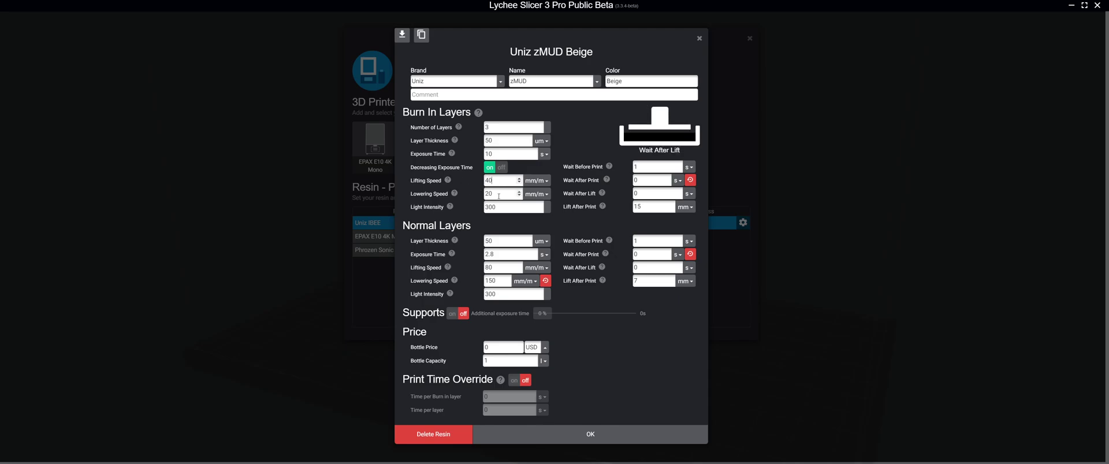
{"action": "double_click", "coordinate": [485, 194]}
{"action": "type", "text": "150"}
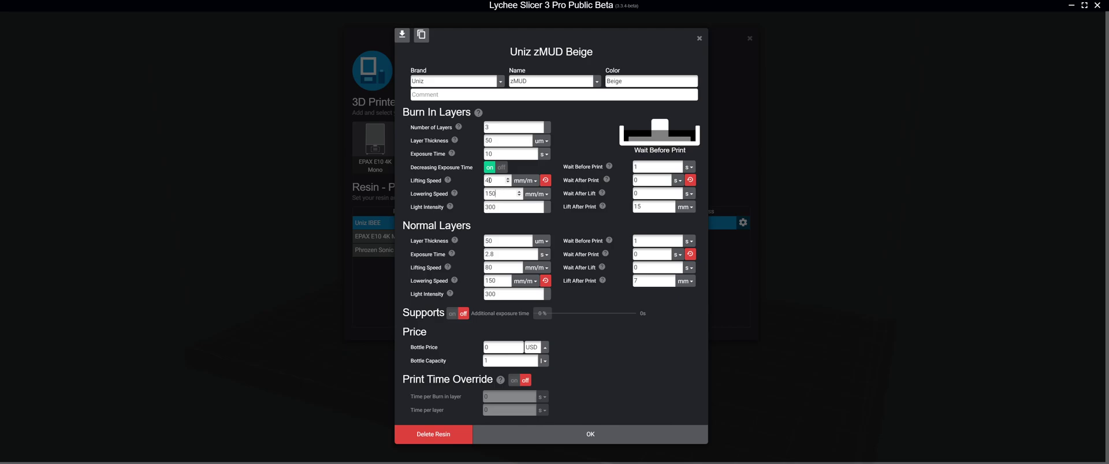
{"action": "left_click", "coordinate": [577, 434]}
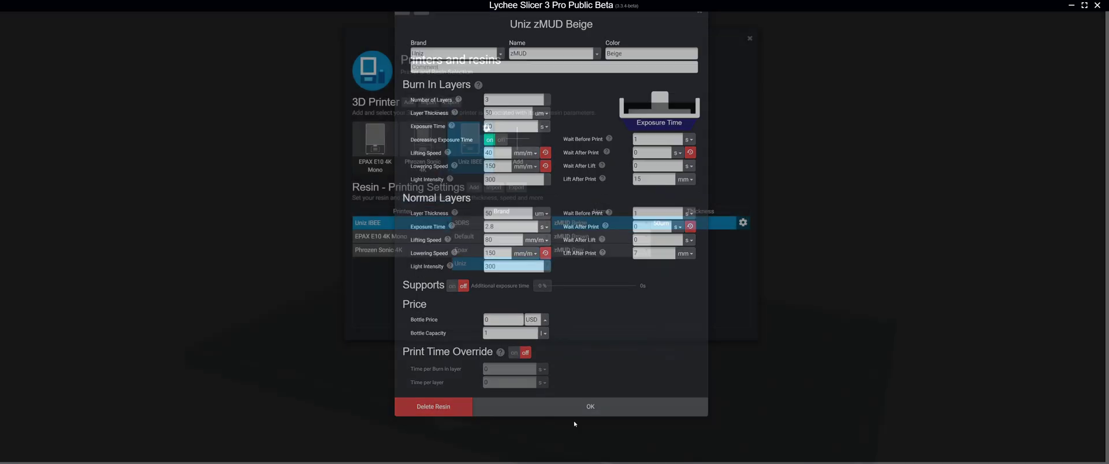
Browse the zMUD Gray and Brown thicknesses, review zMUD Gray 50um settings, then select zMUD Beige
{"action": "left_click", "coordinate": [600, 255]}
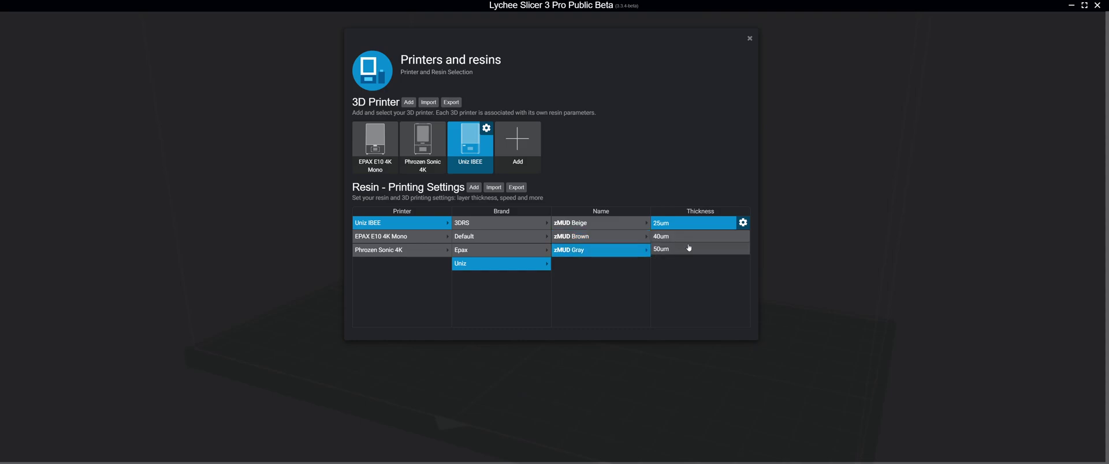
{"action": "left_click", "coordinate": [615, 237]}
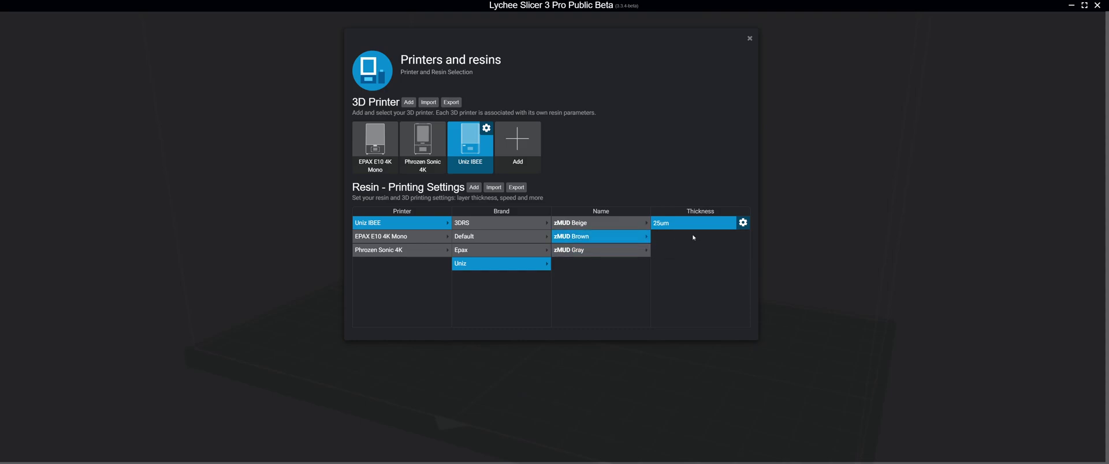
{"action": "left_click", "coordinate": [623, 250]}
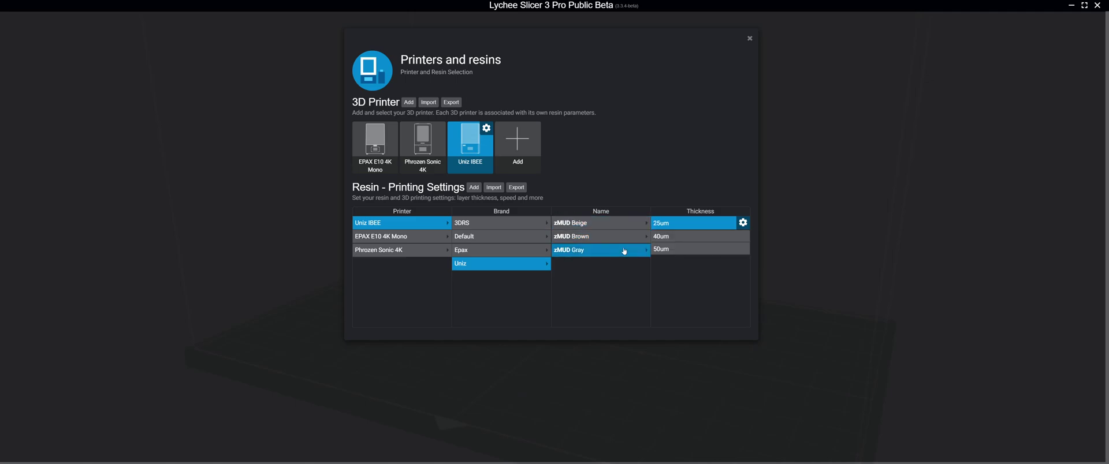
{"action": "left_click", "coordinate": [722, 251]}
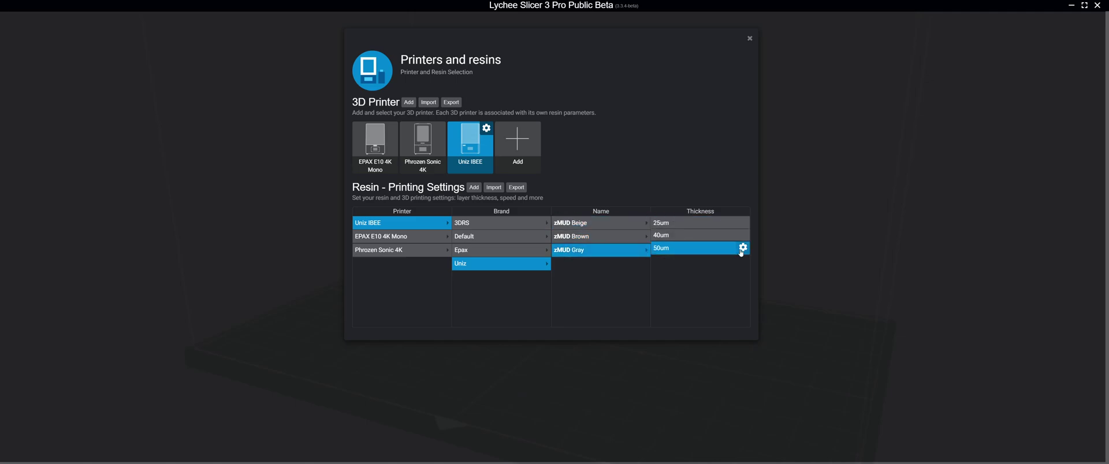
{"action": "left_click", "coordinate": [742, 249]}
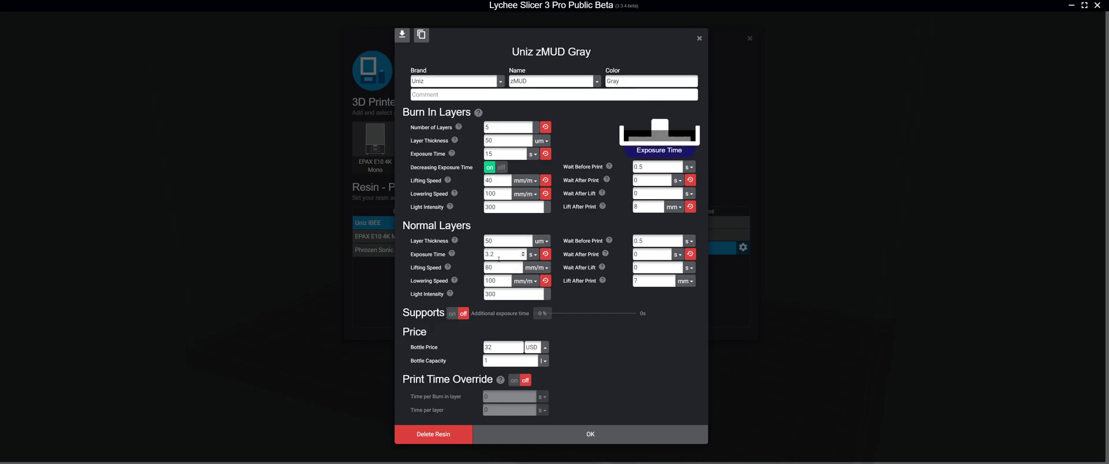
{"action": "left_click", "coordinate": [584, 437]}
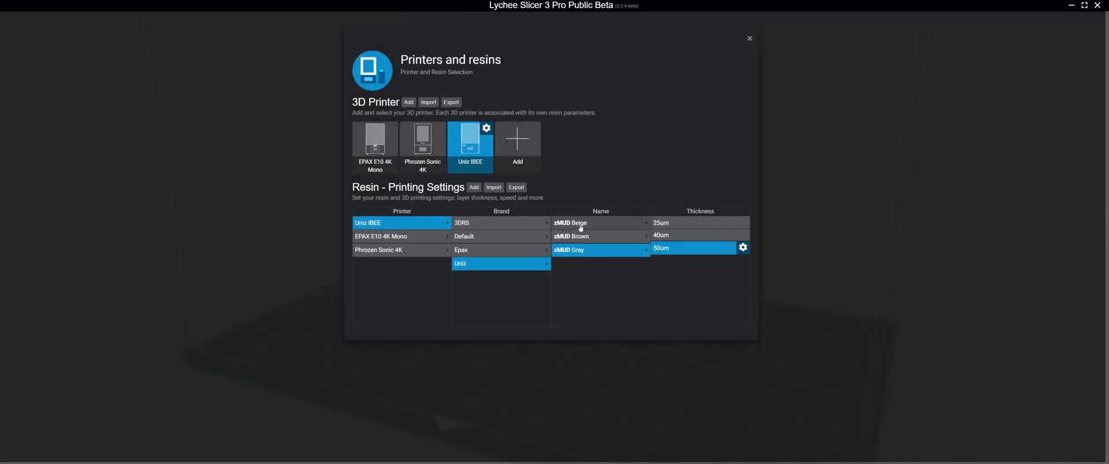
In zMUD Beige 50um, set 5 burn-in layers, 15 s burn-in, 3.1 s normal exposure, 32 USD bottle price
{"action": "left_click", "coordinate": [743, 222]}
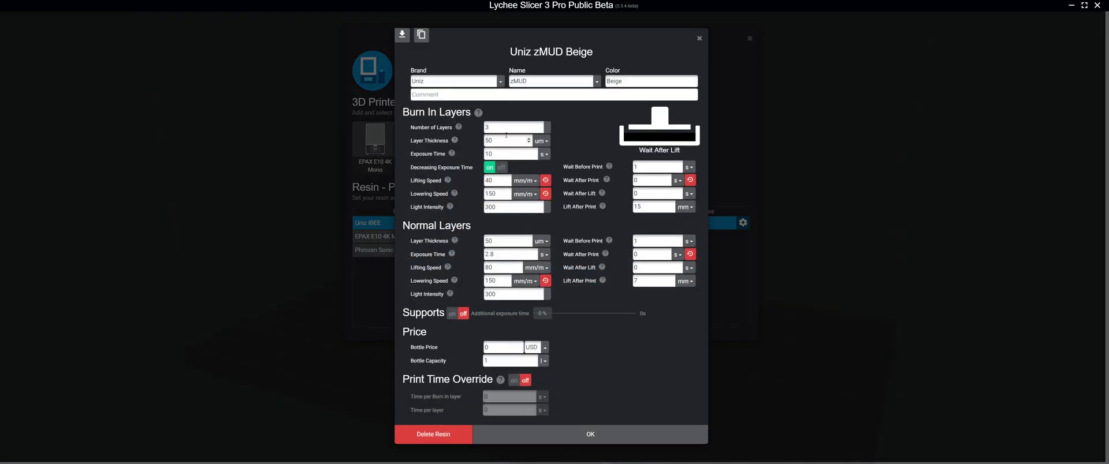
{"action": "type", "text": "5"}
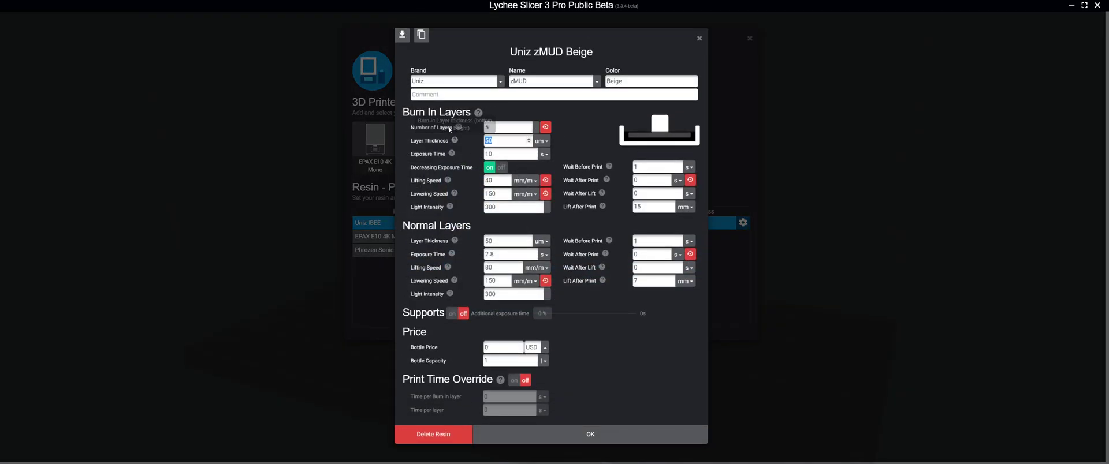
{"action": "key", "text": "Tab"}
{"action": "key", "text": "Tab"}
{"action": "type", "text": "15"}
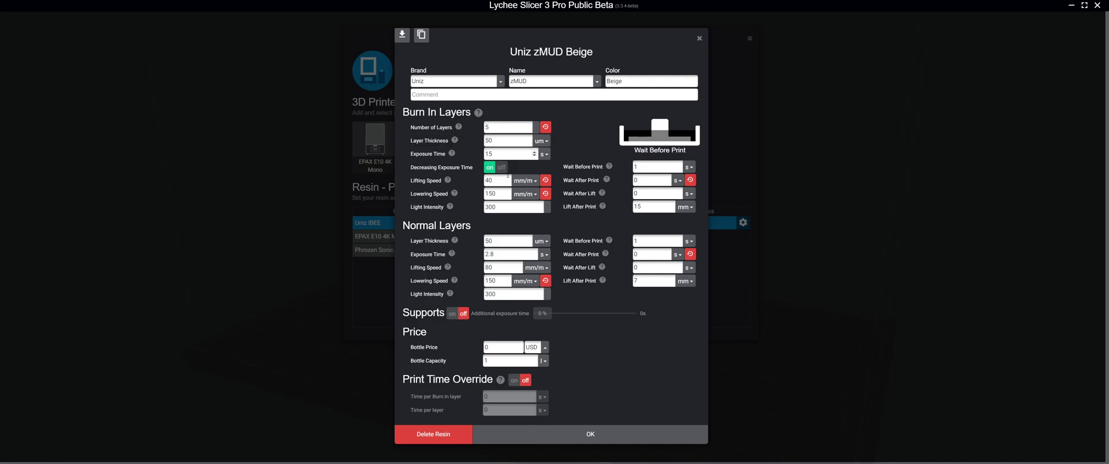
{"action": "double_click", "coordinate": [492, 250]}
{"action": "type", "text": "3.1"}
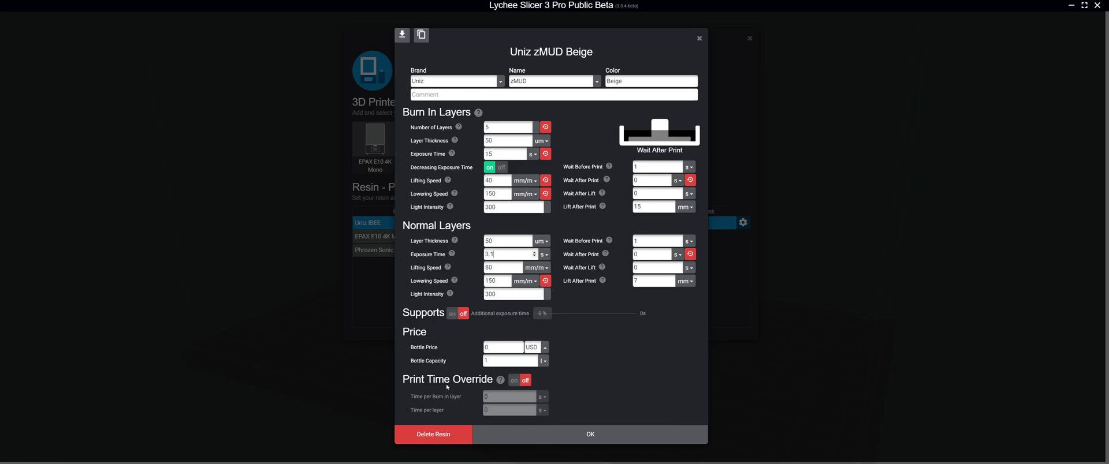
{"action": "double_click", "coordinate": [490, 347]}
{"action": "type", "text": "32"}
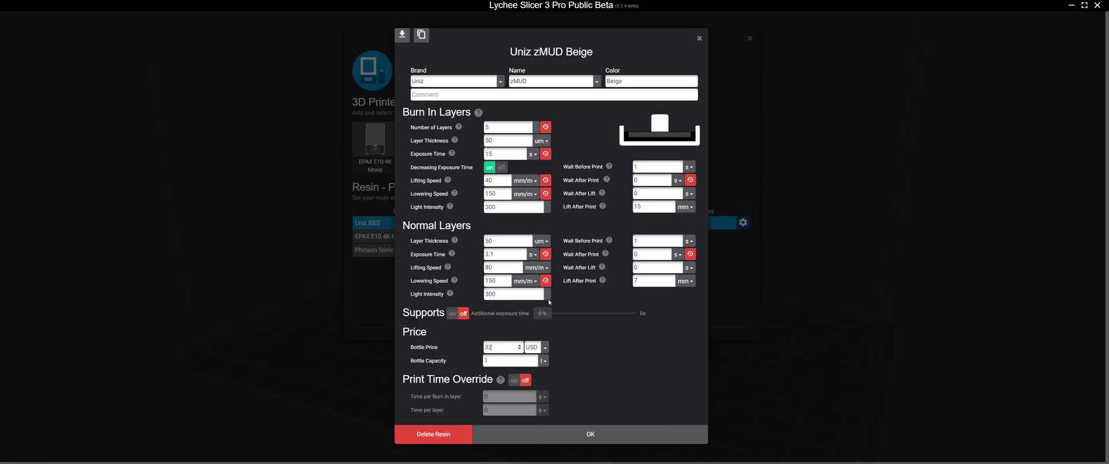
{"action": "left_click", "coordinate": [529, 434]}
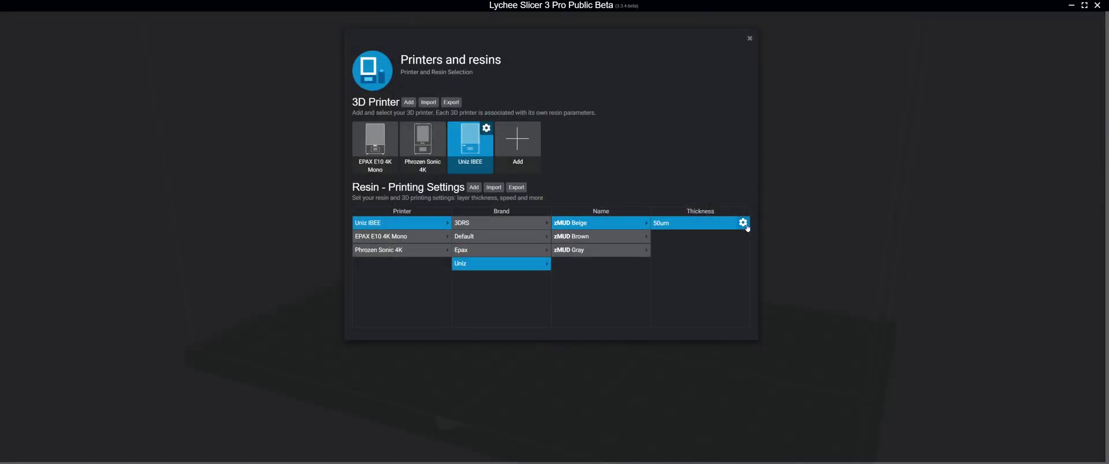
From zMUD Beige 50um, save a 25um profile with 8 mm burn-in lift and 2.3 s normal exposure
{"action": "left_click", "coordinate": [744, 224]}
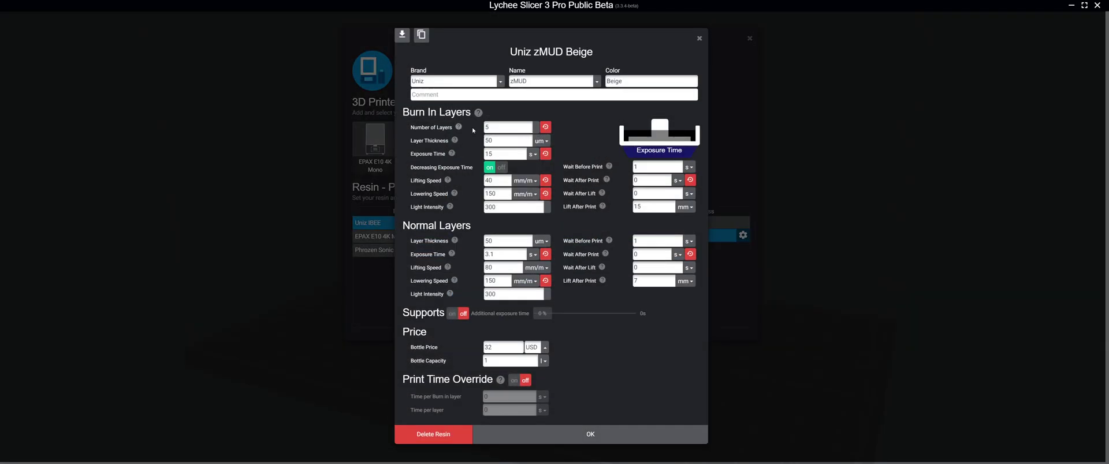
{"action": "left_click_drag", "start_coordinate": [519, 139], "coordinate": [449, 141]}
{"action": "type", "text": "25"}
{"action": "double_click", "coordinate": [488, 241]}
{"action": "type", "text": "25"}
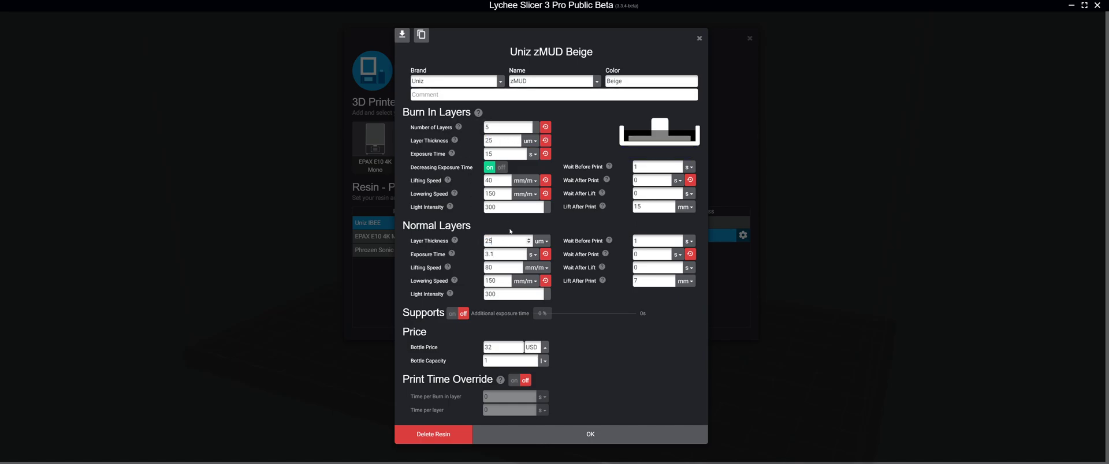
{"action": "left_click", "coordinate": [497, 281]}
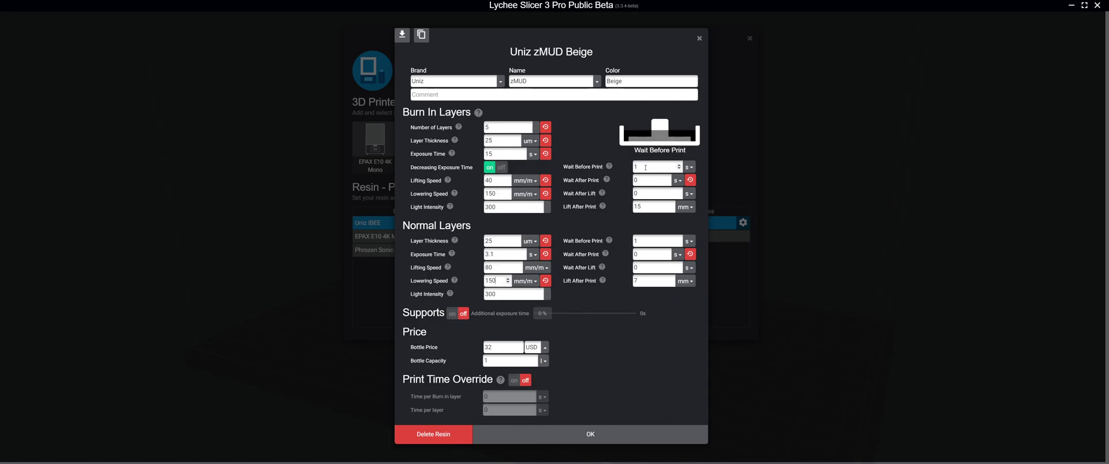
{"action": "double_click", "coordinate": [641, 208]}
{"action": "left_click", "coordinate": [635, 281]}
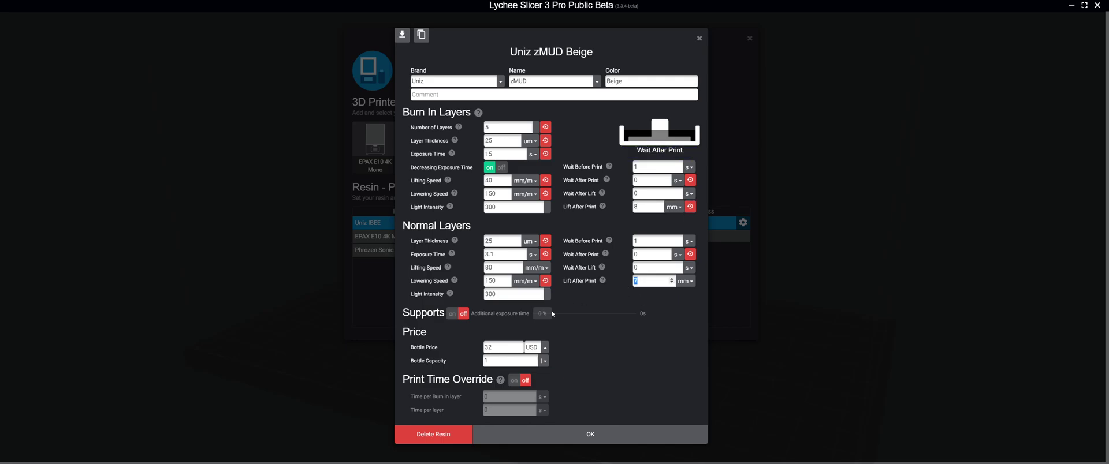
{"action": "double_click", "coordinate": [496, 254]}
{"action": "type", "text": "2.3"}
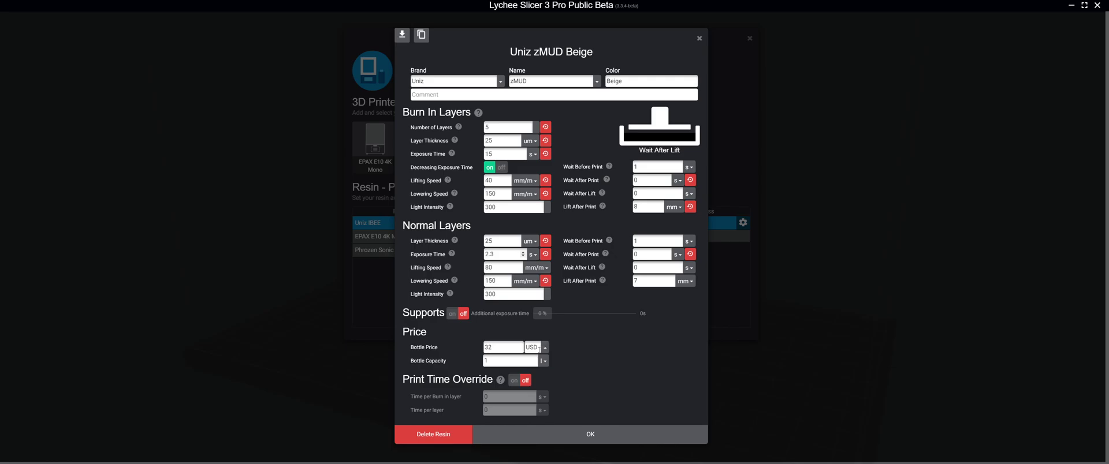
{"action": "left_click", "coordinate": [539, 431]}
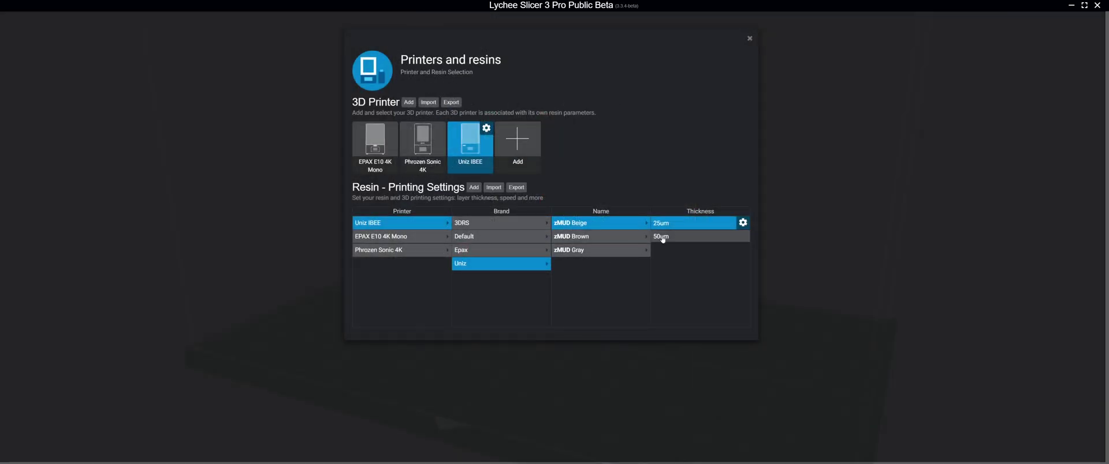
Check zMUD Gray 25um settings, then change zMUD Beige 25um normal exposure to 2 s and save
{"action": "left_click", "coordinate": [623, 251]}
{"action": "left_click", "coordinate": [743, 222]}
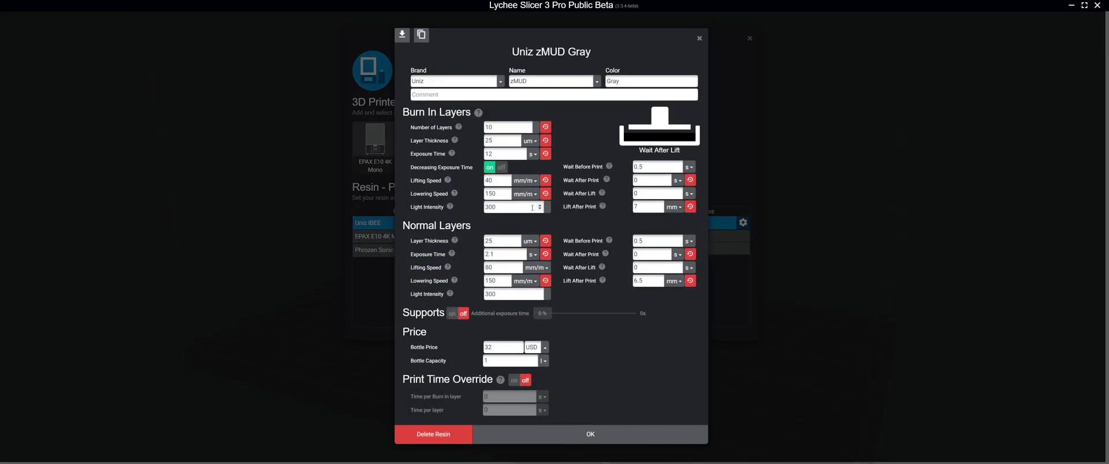
{"action": "left_click", "coordinate": [590, 435]}
{"action": "left_click", "coordinate": [598, 223]}
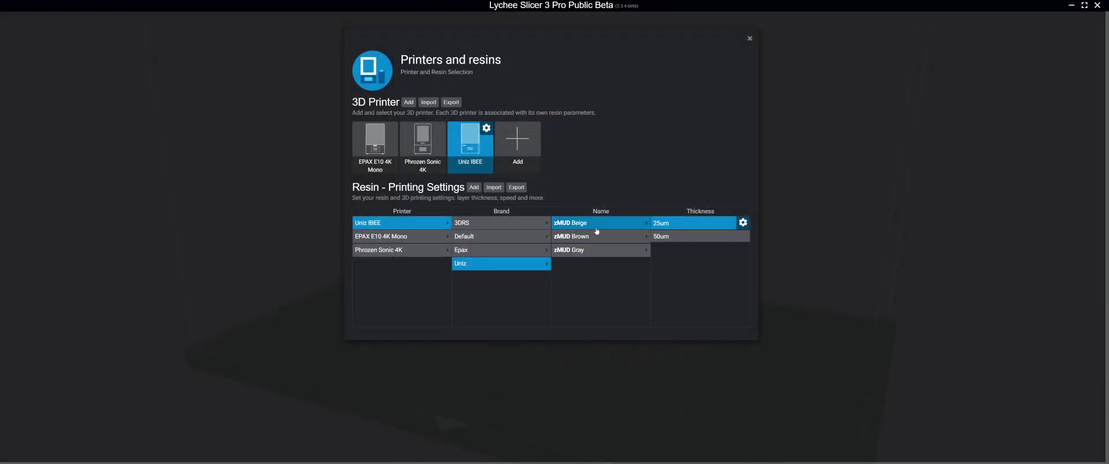
{"action": "left_click", "coordinate": [743, 222]}
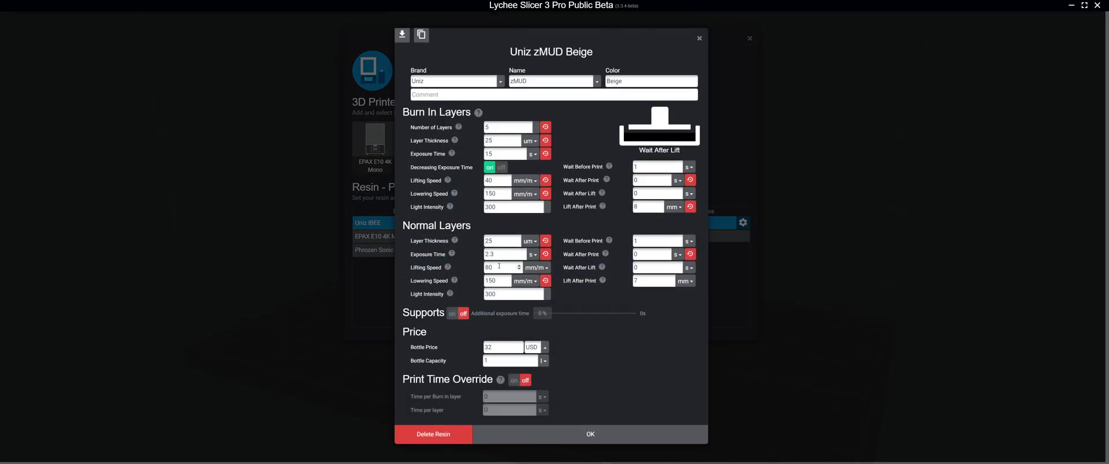
{"action": "type", "text": "2"}
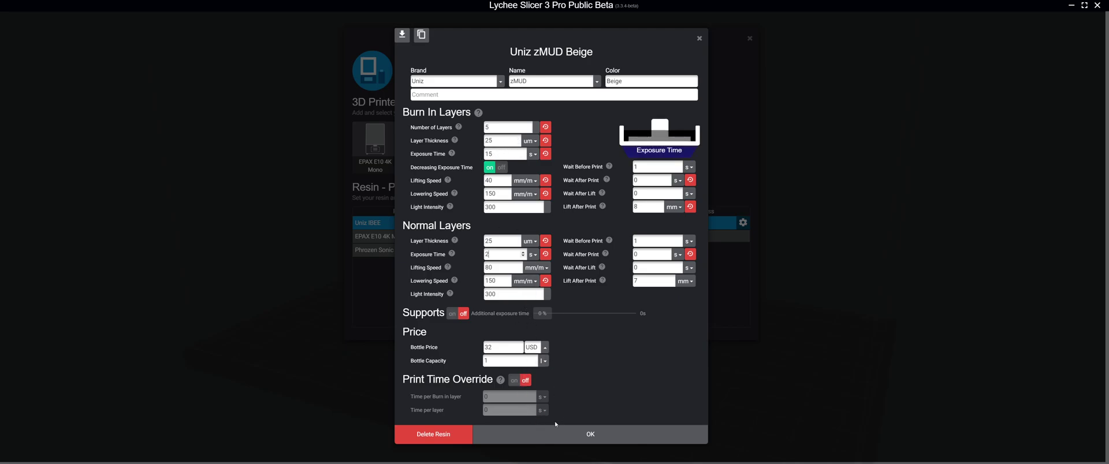
{"action": "left_click", "coordinate": [546, 439]}
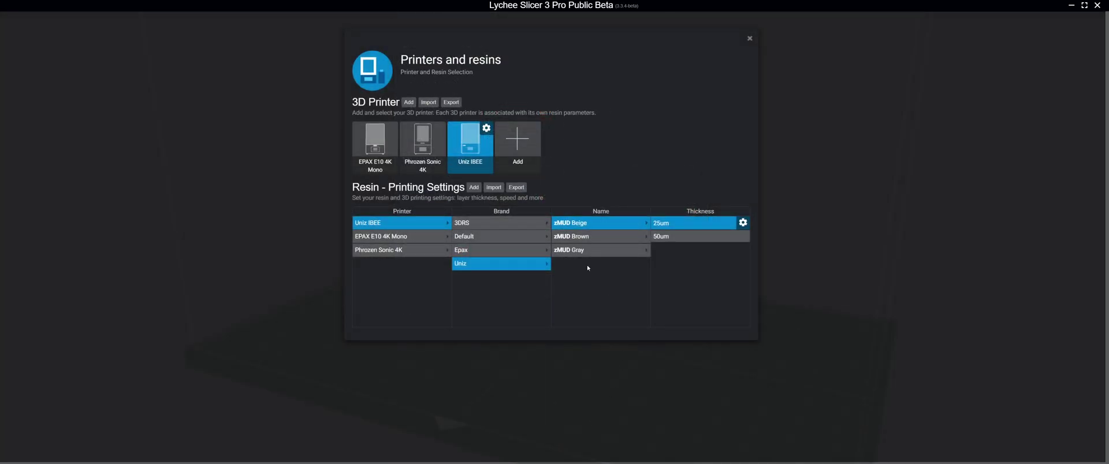
Browse the Beige, Brown and Gray profiles and review the zMUD Gray 40um settings
{"action": "left_click", "coordinate": [668, 239]}
{"action": "left_click", "coordinate": [674, 225]}
{"action": "left_click", "coordinate": [623, 237]}
{"action": "left_click", "coordinate": [615, 250]}
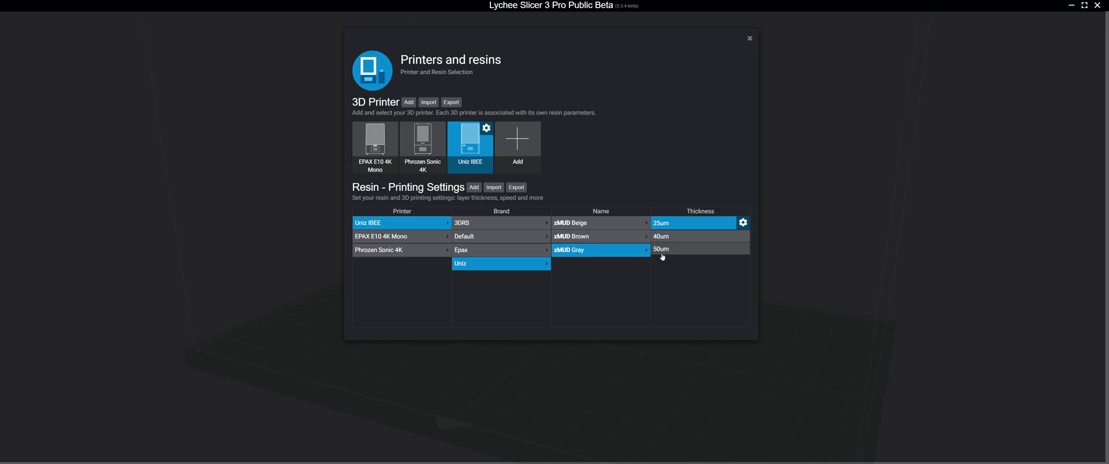
{"action": "left_click", "coordinate": [691, 242]}
{"action": "left_click", "coordinate": [743, 236]}
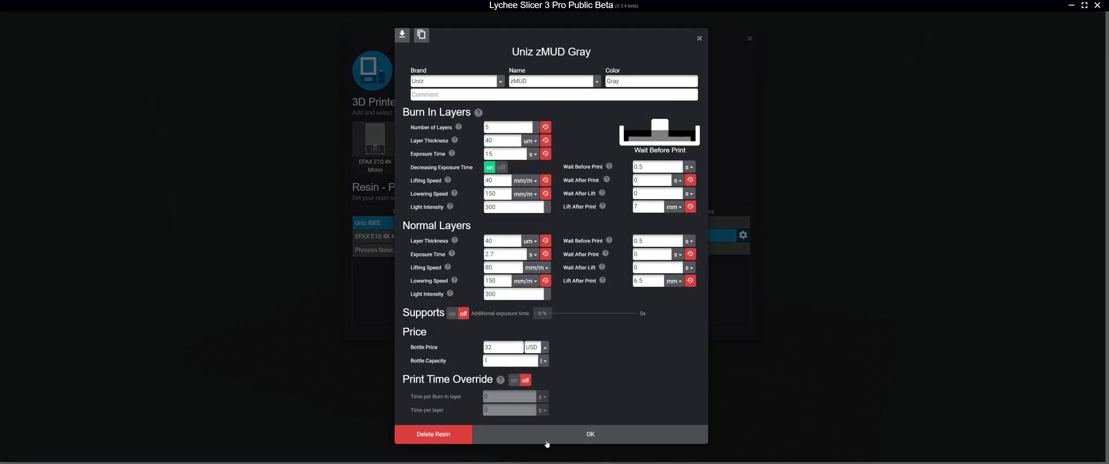
{"action": "left_click", "coordinate": [589, 433]}
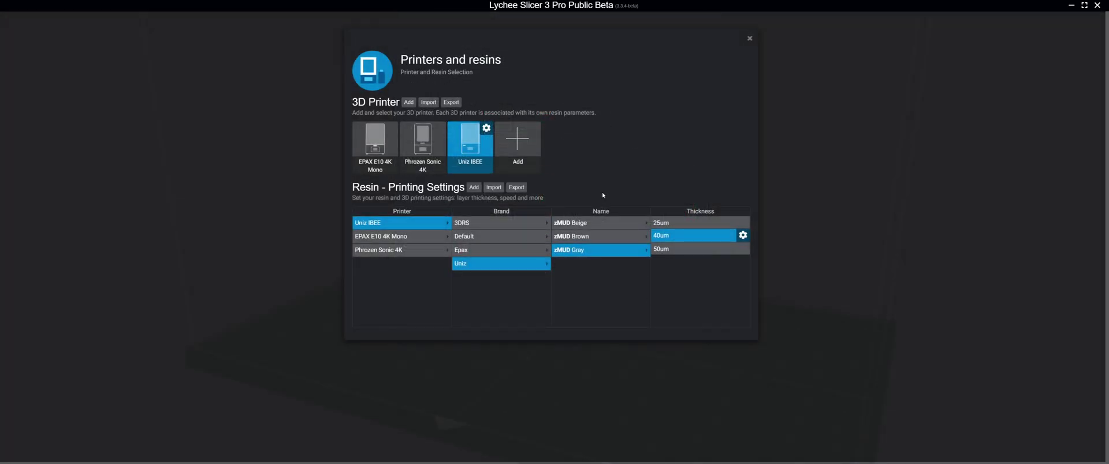
Copy zMUD Beige 50um to the Uniz IBEE as a 40um profile with 2.6 s exposure
{"action": "left_click", "coordinate": [626, 227]}
{"action": "left_click", "coordinate": [693, 236]}
{"action": "left_click", "coordinate": [742, 235]}
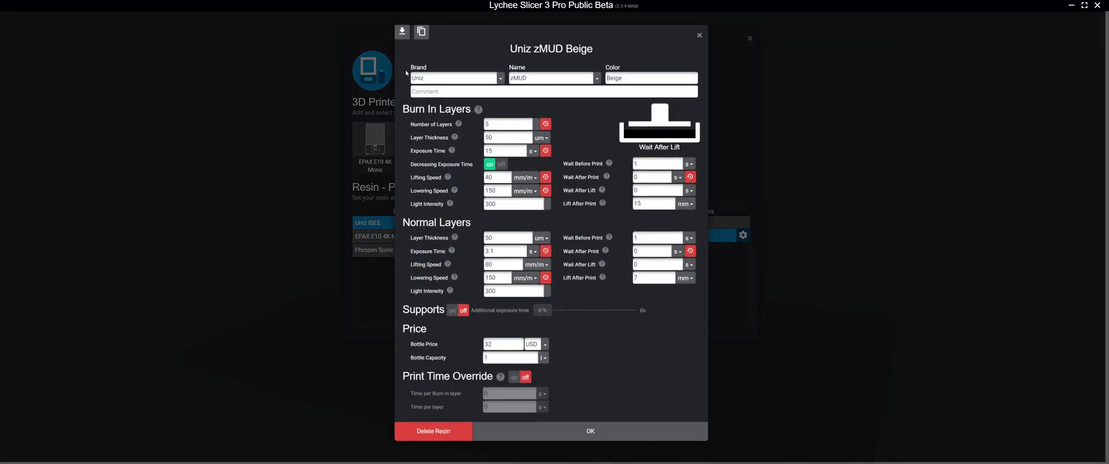
{"action": "left_click", "coordinate": [422, 36]}
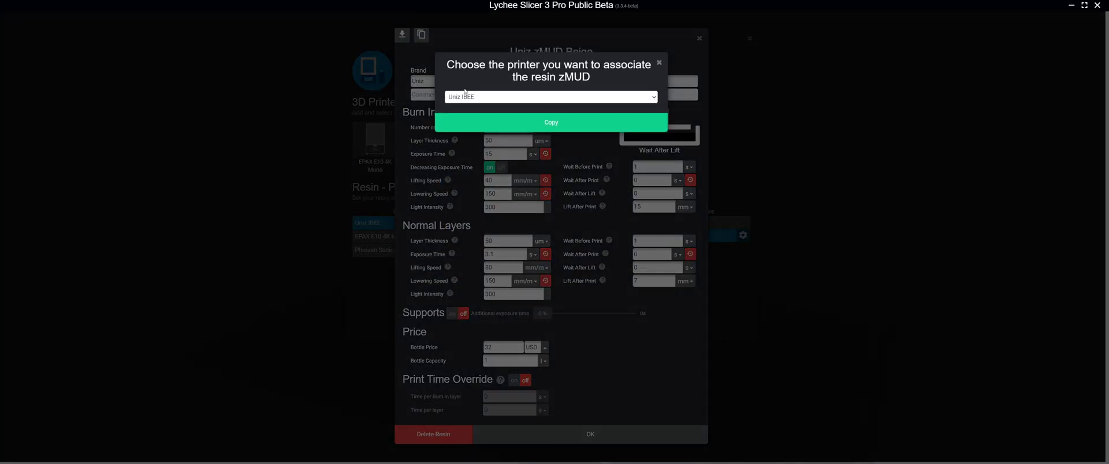
{"action": "left_click", "coordinate": [467, 122]}
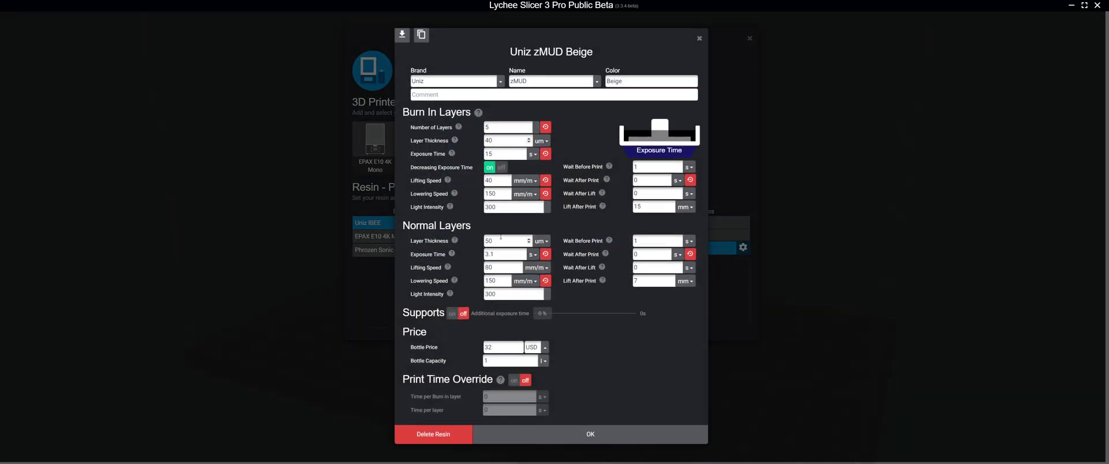
{"action": "type", "text": "40"}
{"action": "key", "text": "Tab"}
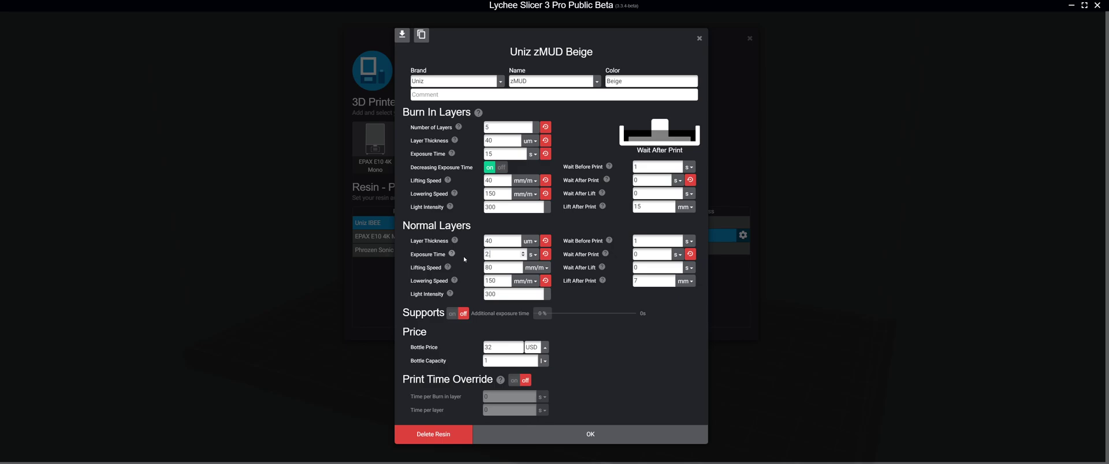
{"action": "type", "text": "2.6"}
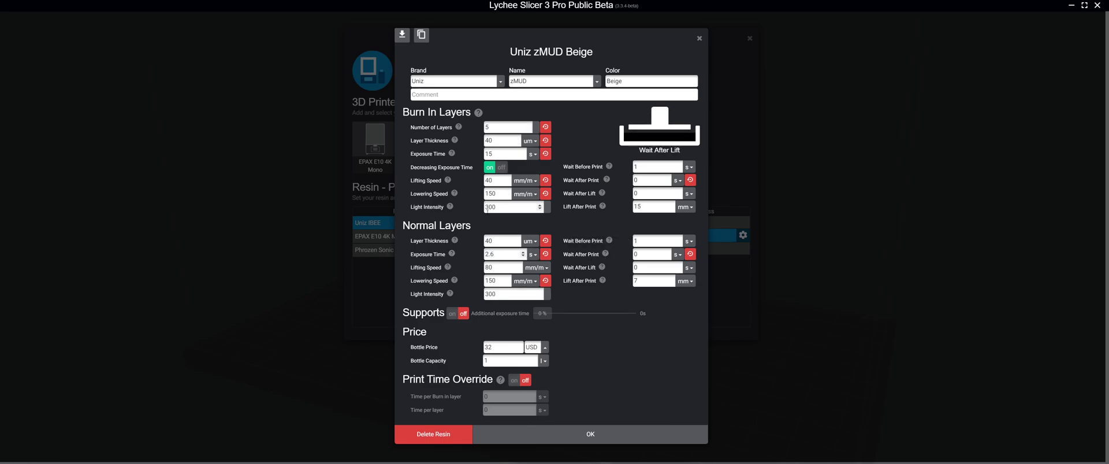
{"action": "left_click", "coordinate": [541, 438]}
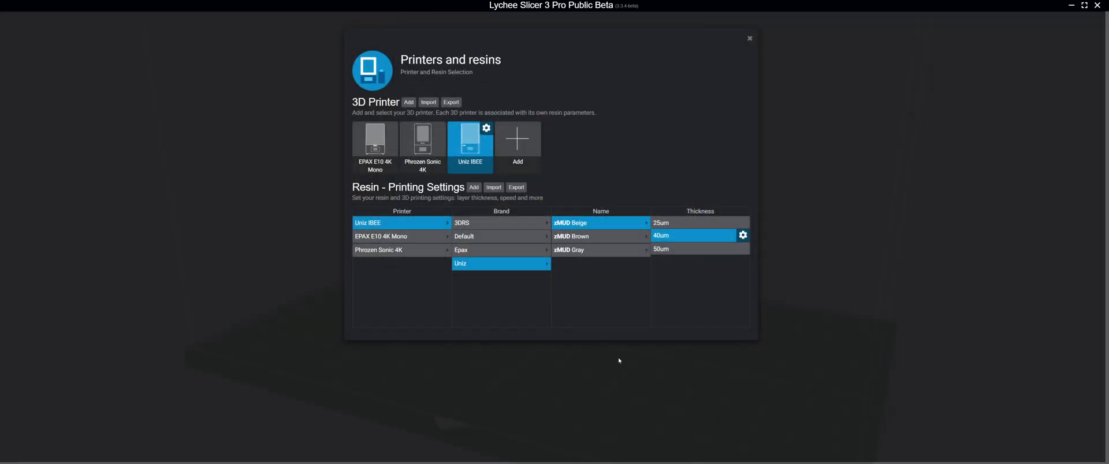
Duplicate the 40um zMUD Beige profile for Uniz IBEE, entering 30um thicknesses and 2.3 s exposure
{"action": "left_click", "coordinate": [743, 235]}
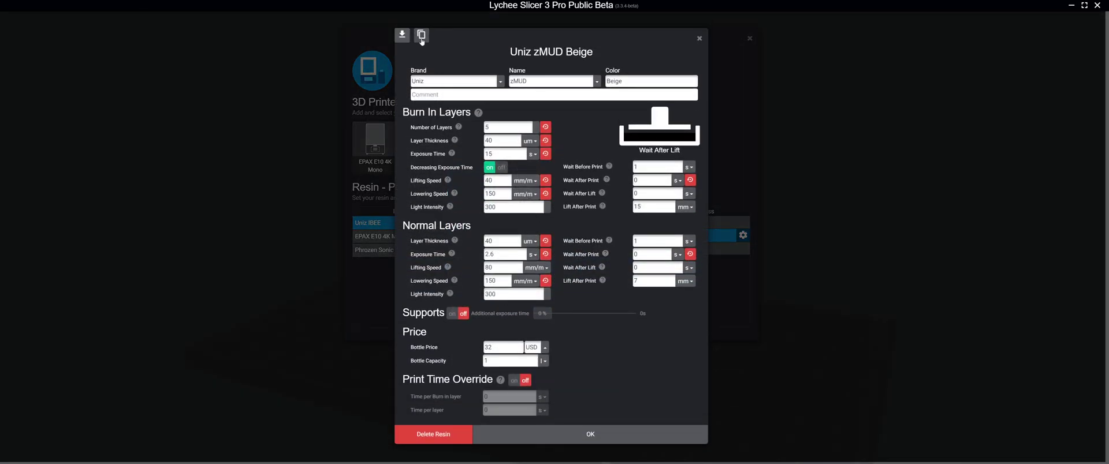
{"action": "left_click", "coordinate": [421, 36]}
{"action": "left_click", "coordinate": [512, 122]}
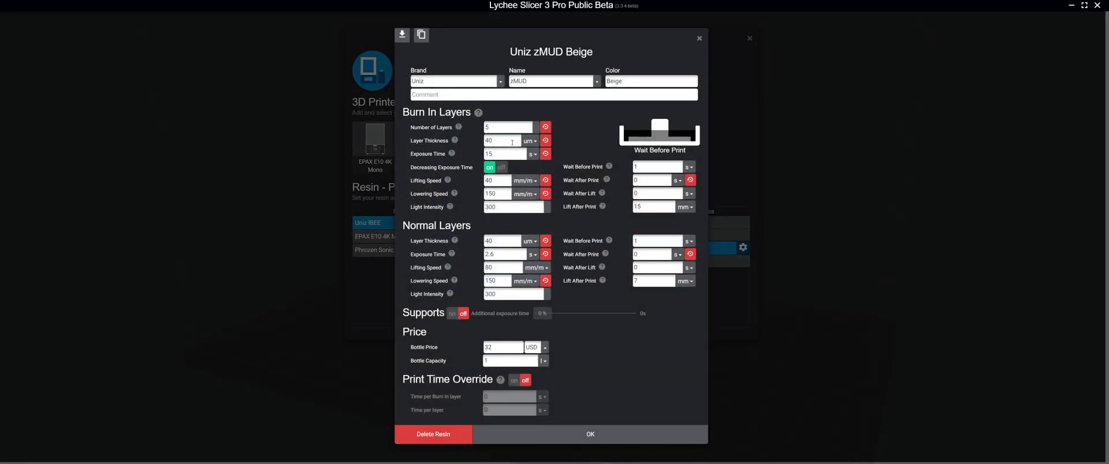
{"action": "type", "text": "30"}
{"action": "type", "text": "30"}
{"action": "type", "text": "2.3"}
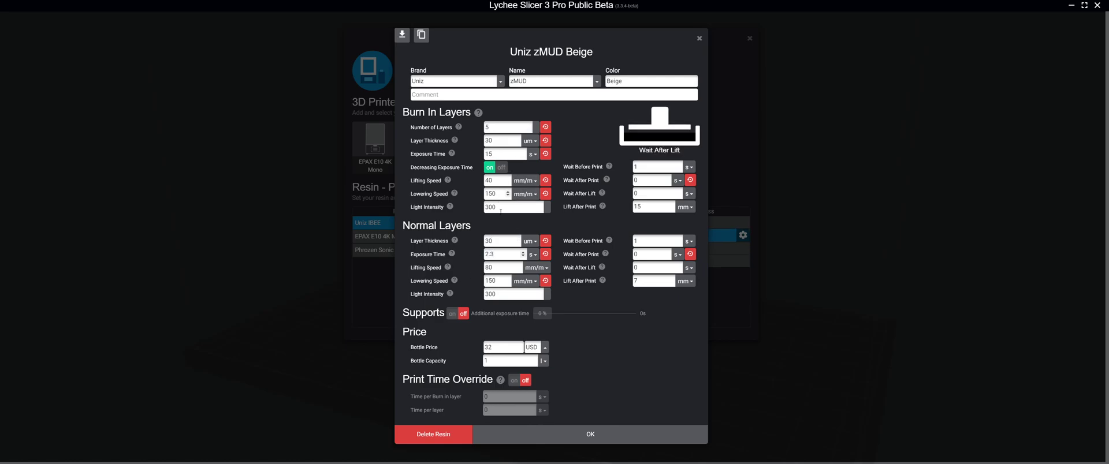
Save the new 30um profile and review the 50um zMUD Beige settings
{"action": "left_click", "coordinate": [509, 440]}
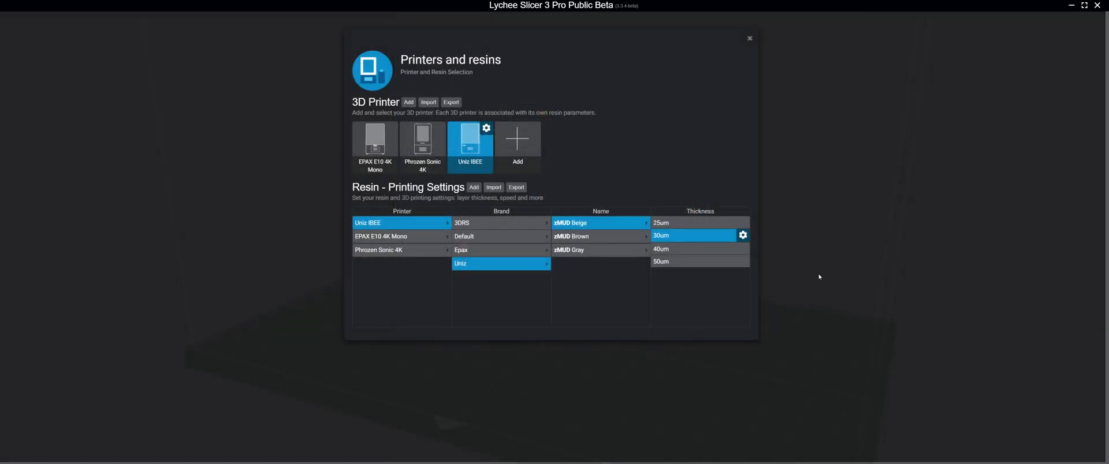
{"action": "left_click", "coordinate": [722, 261]}
{"action": "left_click", "coordinate": [743, 261]}
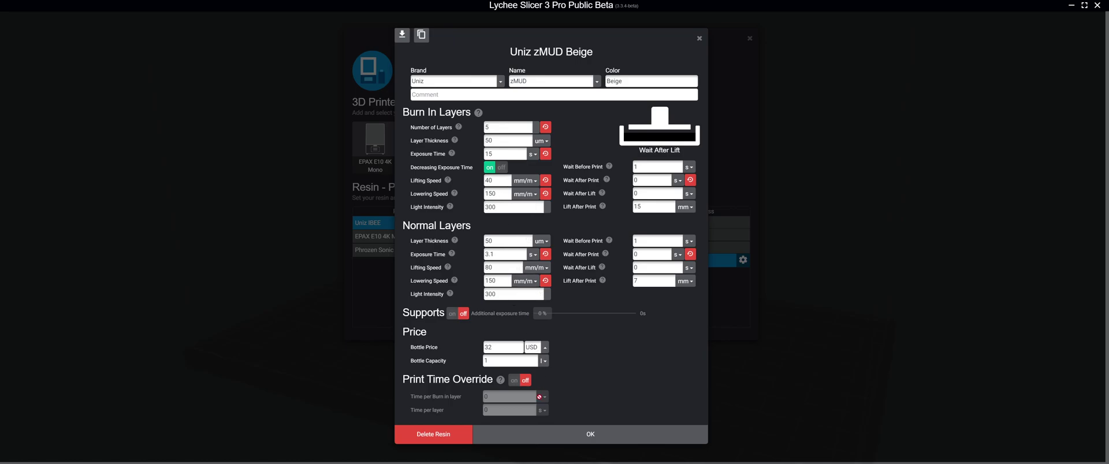
{"action": "left_click", "coordinate": [530, 439]}
{"action": "left_click", "coordinate": [742, 250]}
{"action": "left_click", "coordinate": [742, 263]}
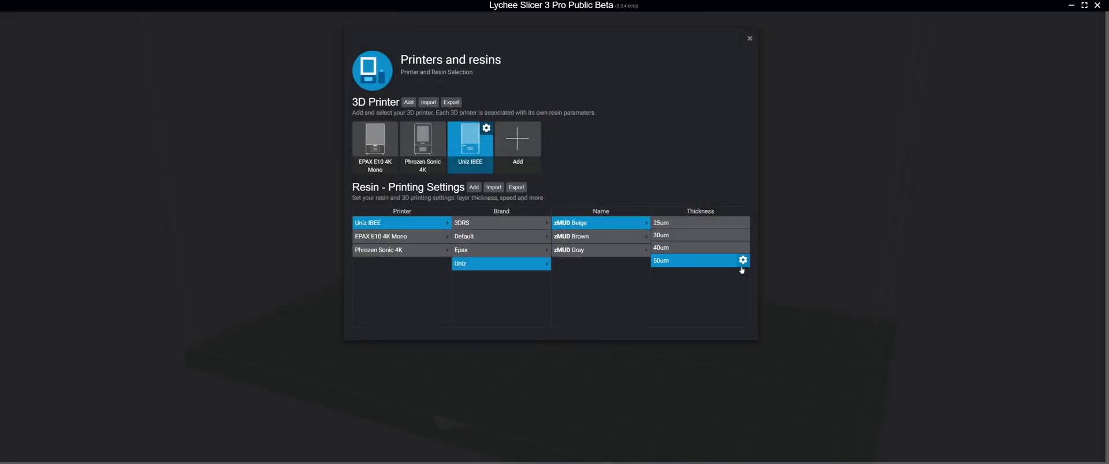
{"action": "left_click", "coordinate": [743, 260]}
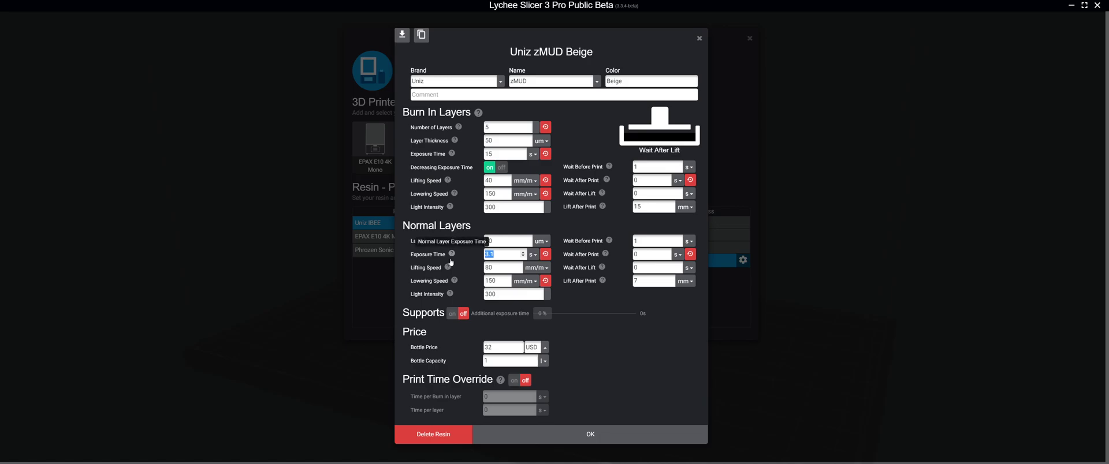
{"action": "left_click", "coordinate": [525, 434]}
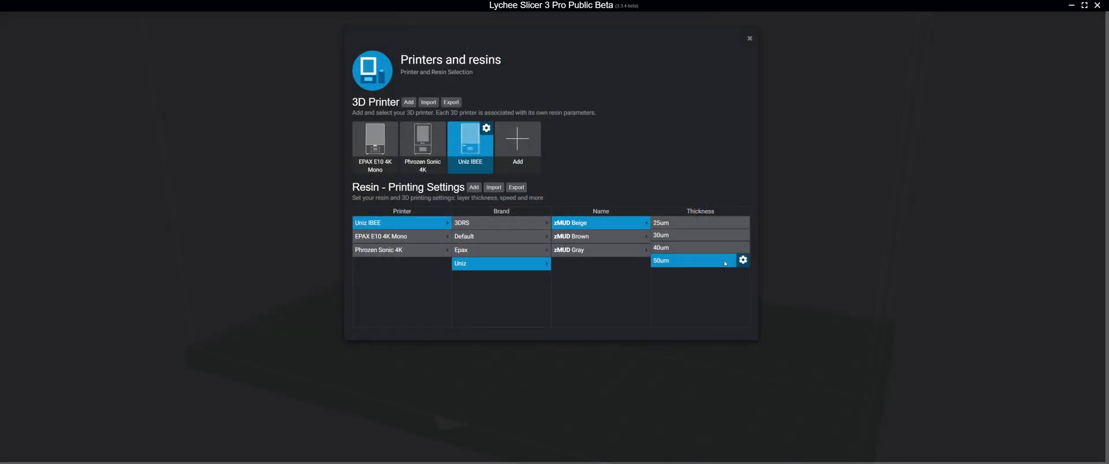
Set the 40um zMUD Beige normal-layer exposure time to 2.5 s
{"action": "left_click", "coordinate": [742, 248]}
{"action": "left_click", "coordinate": [741, 247]}
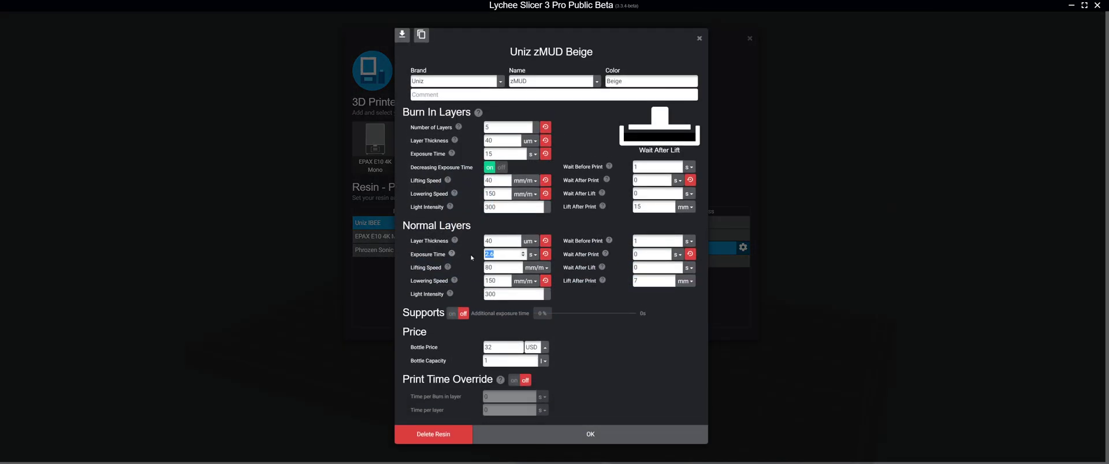
{"action": "key", "text": "BackSpace"}
{"action": "type", "text": "2"}
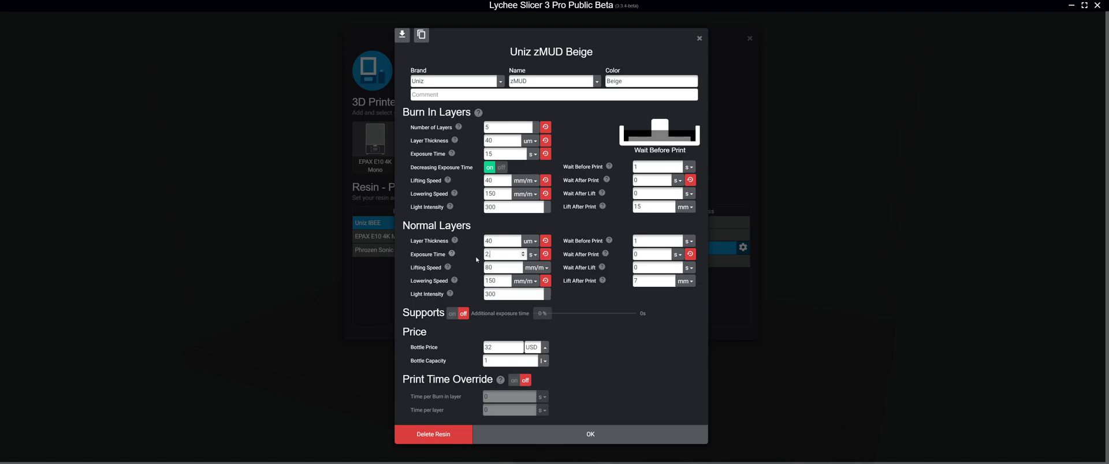
{"action": "type", "text": ".5"}
{"action": "left_click", "coordinate": [583, 434]}
Review the 30um zMUD Beige settings, then reopen the 25um settings
{"action": "left_click", "coordinate": [693, 235]}
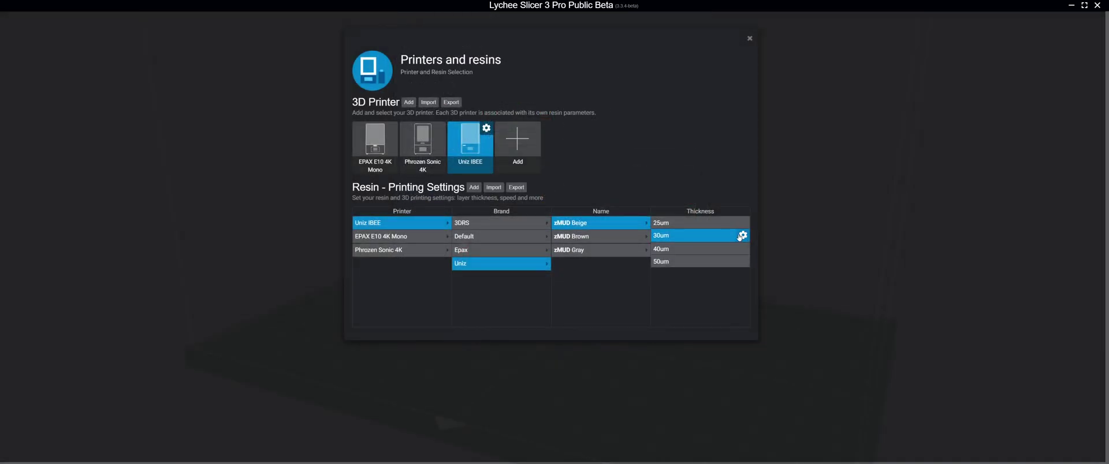
{"action": "left_click", "coordinate": [742, 235]}
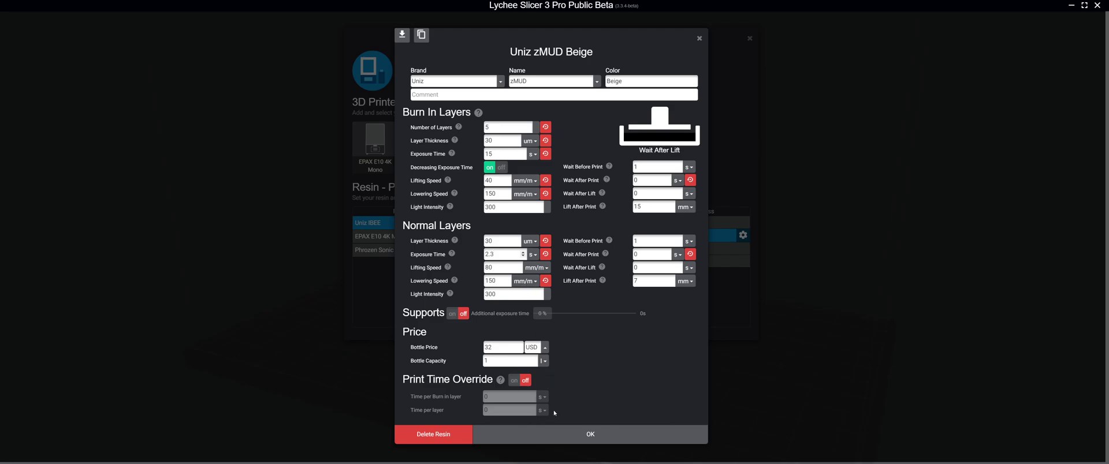
{"action": "left_click", "coordinate": [589, 435]}
{"action": "left_click", "coordinate": [693, 222]}
{"action": "left_click", "coordinate": [743, 223]}
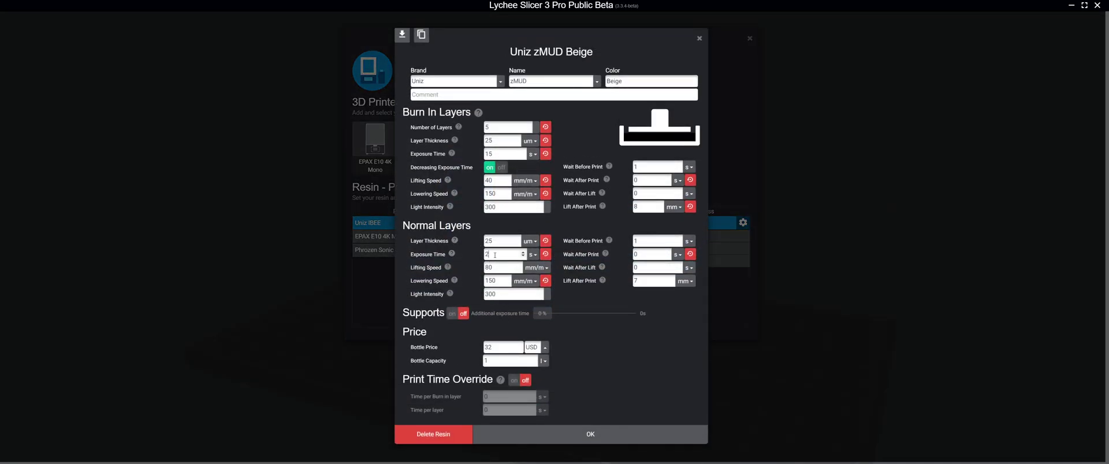
{"action": "left_click", "coordinate": [513, 433]}
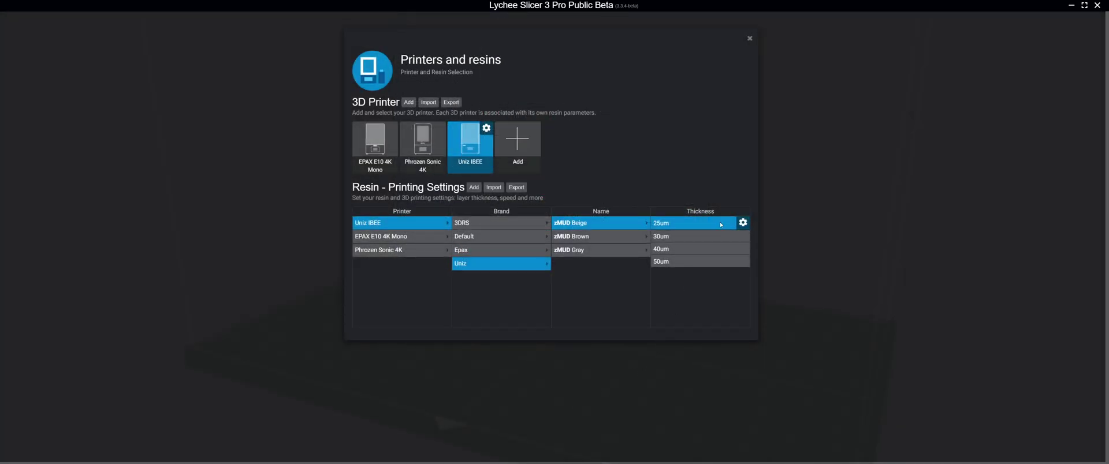
{"action": "left_click", "coordinate": [743, 222]}
{"action": "left_click", "coordinate": [655, 434]}
{"action": "left_click", "coordinate": [749, 39]}
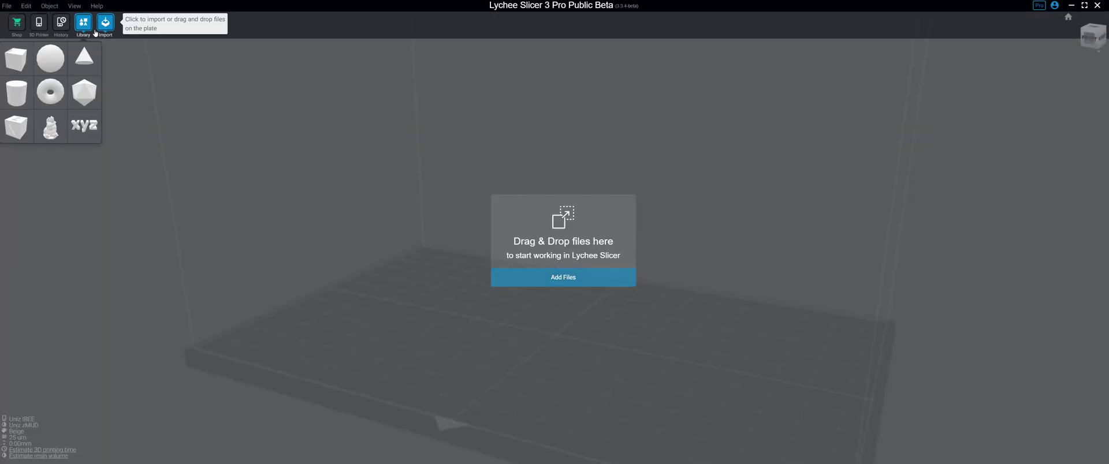
{"action": "left_click", "coordinate": [38, 23]}
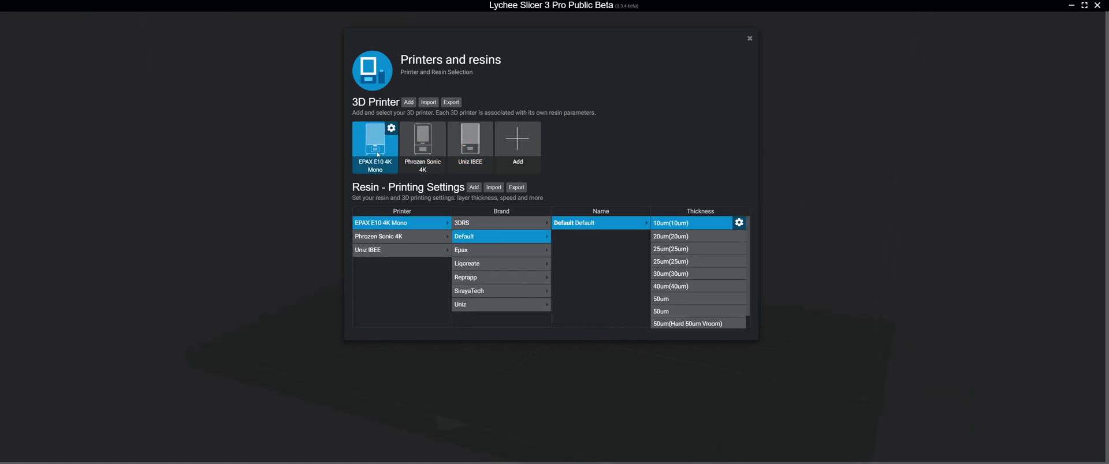
Switch to the Uniz IBEE printer and show its Uniz brand resins
{"action": "left_click", "coordinate": [394, 250]}
{"action": "left_click", "coordinate": [399, 239]}
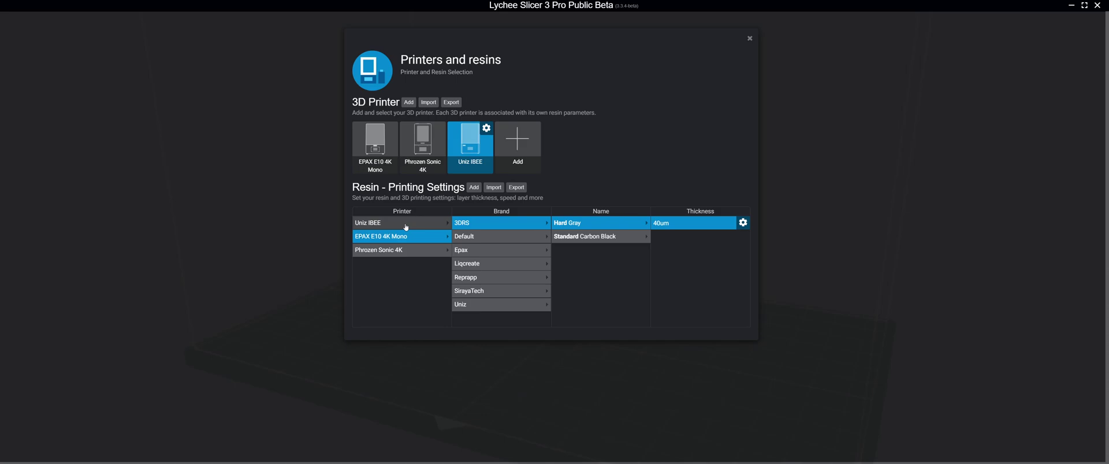
{"action": "left_click", "coordinate": [398, 223]}
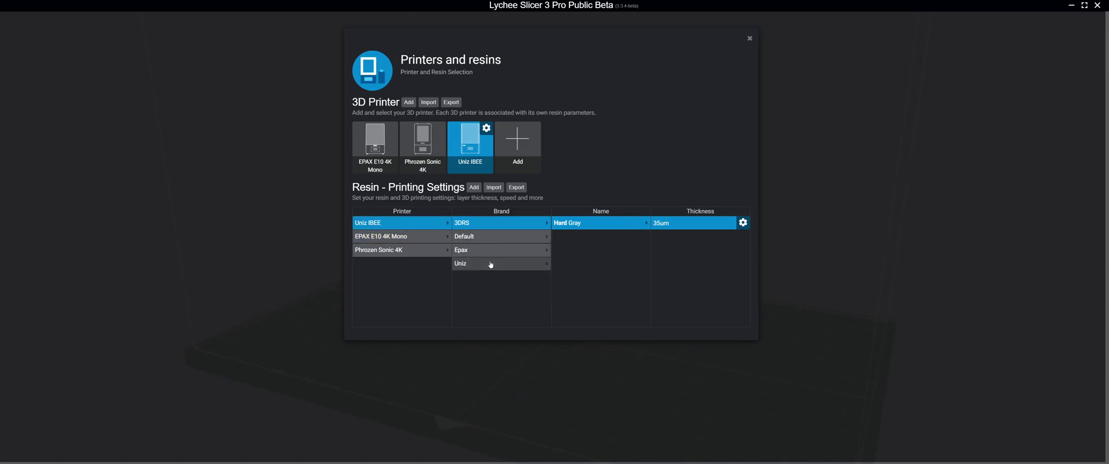
{"action": "left_click", "coordinate": [493, 264]}
Keep zMUD Brown by cancelling its deletion, then list zMUD Beige's 25–50um thicknesses
{"action": "left_click", "coordinate": [584, 237]}
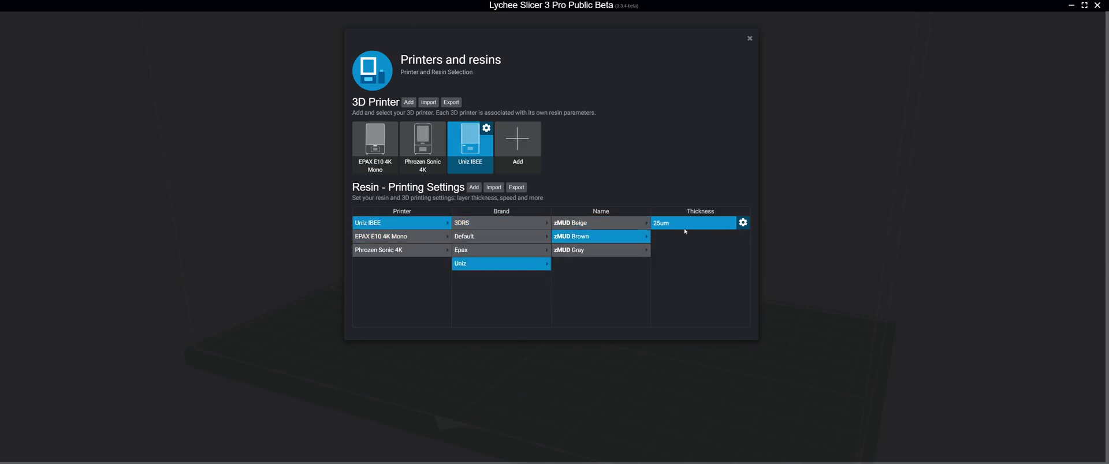
{"action": "left_click", "coordinate": [742, 223]}
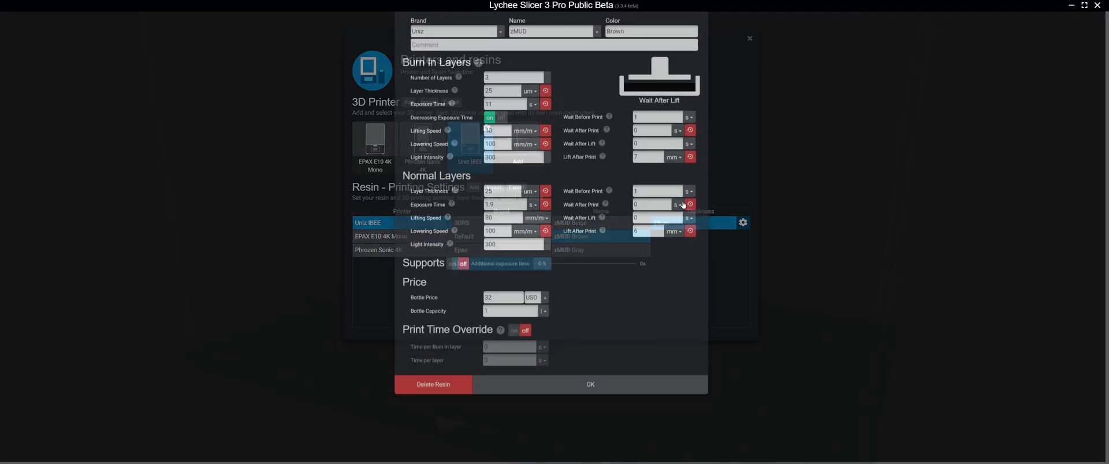
{"action": "left_click", "coordinate": [435, 442]}
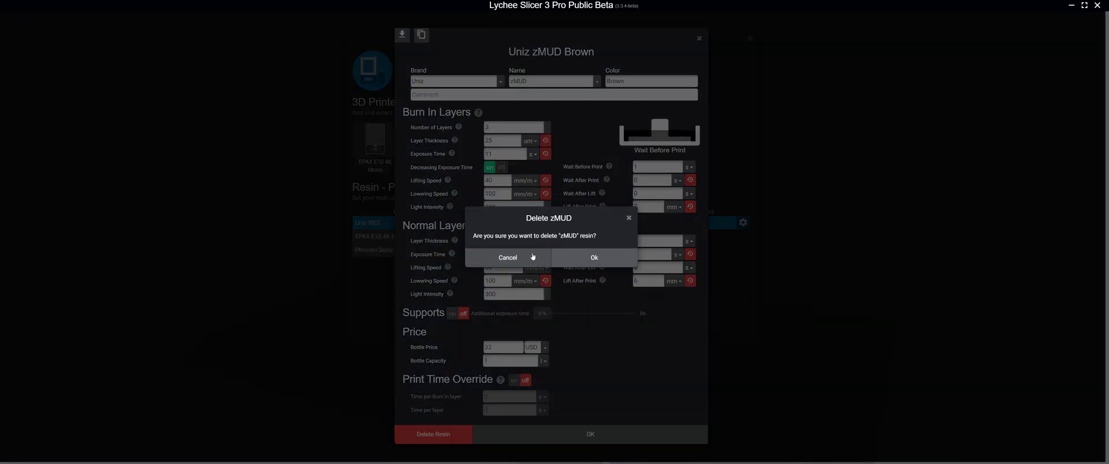
{"action": "left_click", "coordinate": [520, 257]}
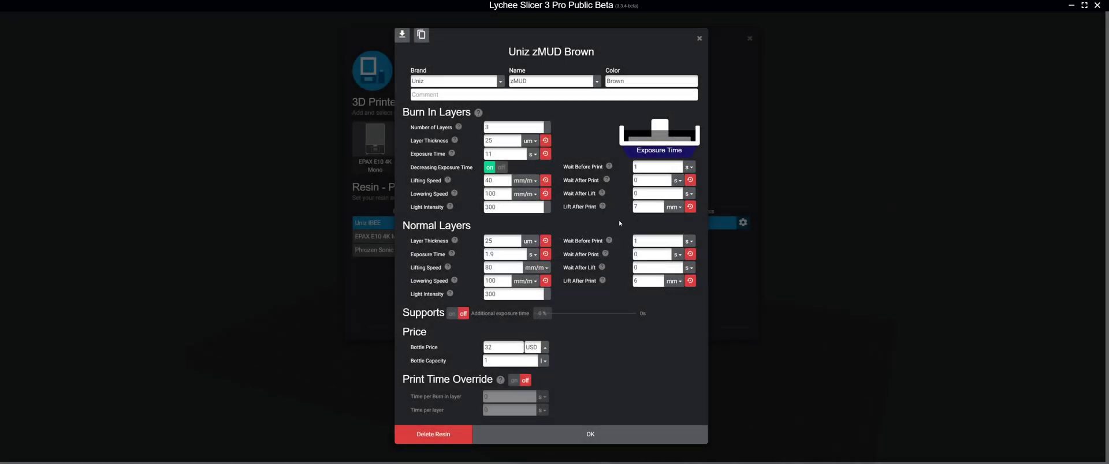
{"action": "left_click", "coordinate": [698, 39]}
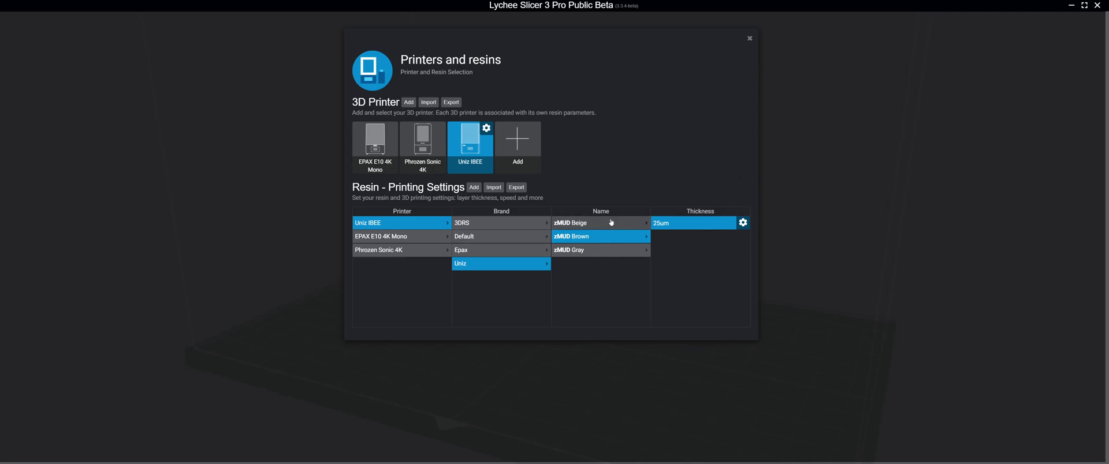
{"action": "left_click", "coordinate": [610, 253]}
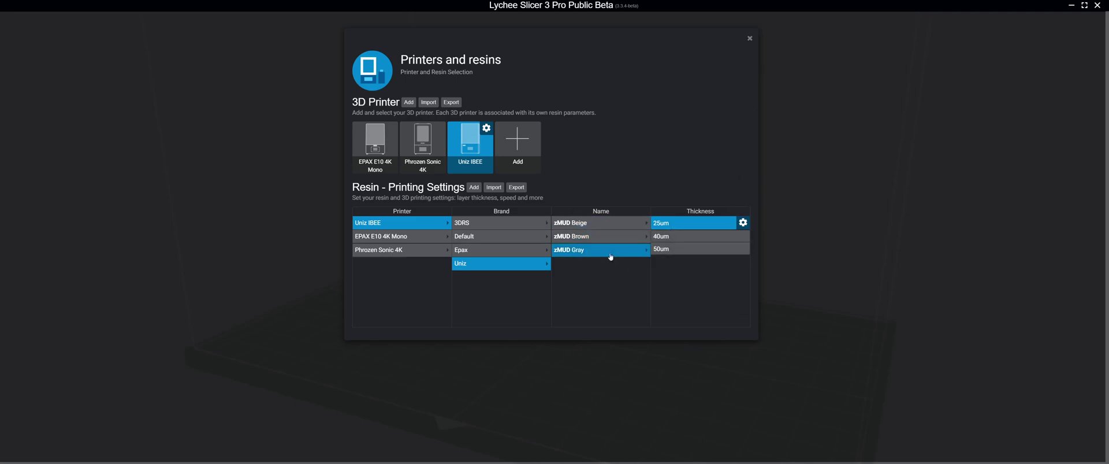
{"action": "left_click", "coordinate": [614, 224]}
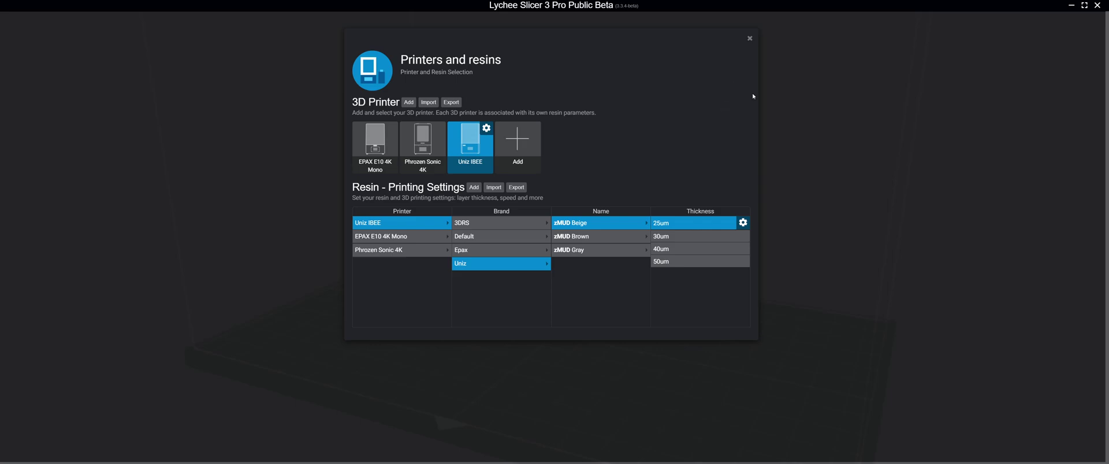